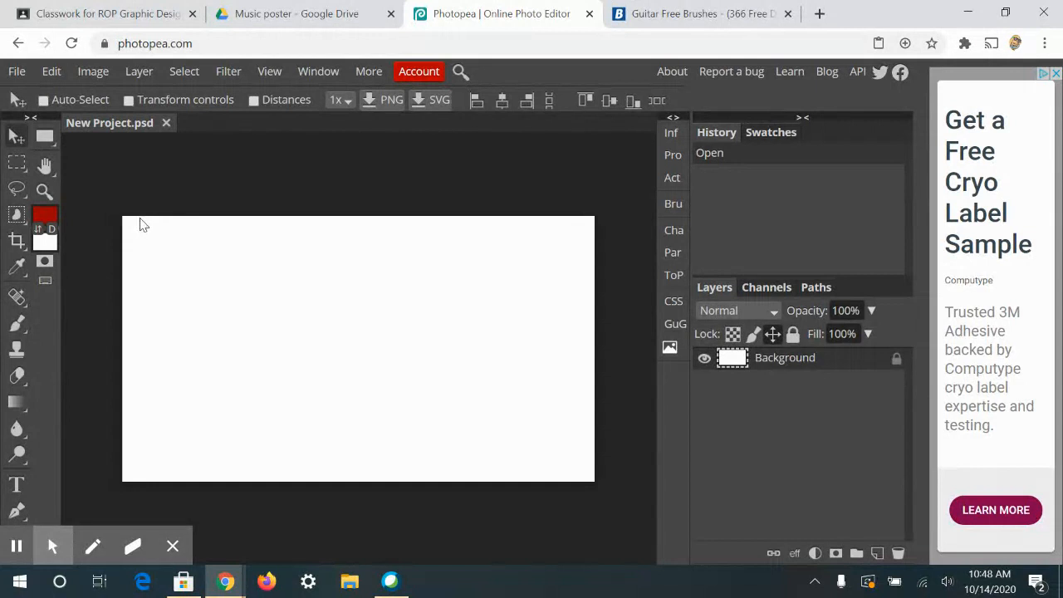
# - Fill the Background layer with a linear red-to-white gradient running diagonally from the canvas's upper-left to lower-right corner
pyautogui.rightClick(21, 407)
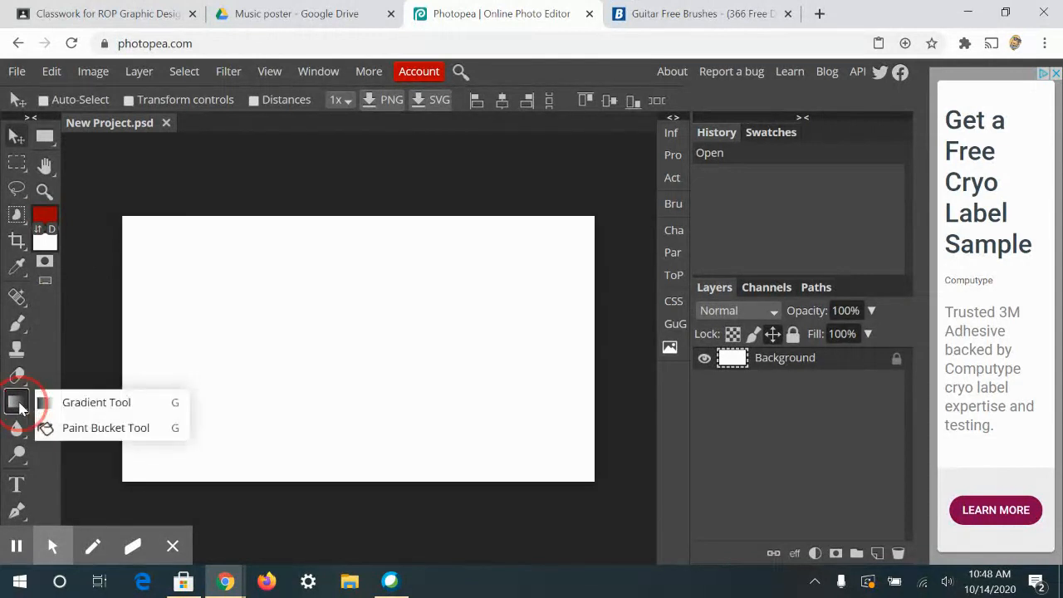
pyautogui.click(19, 404)
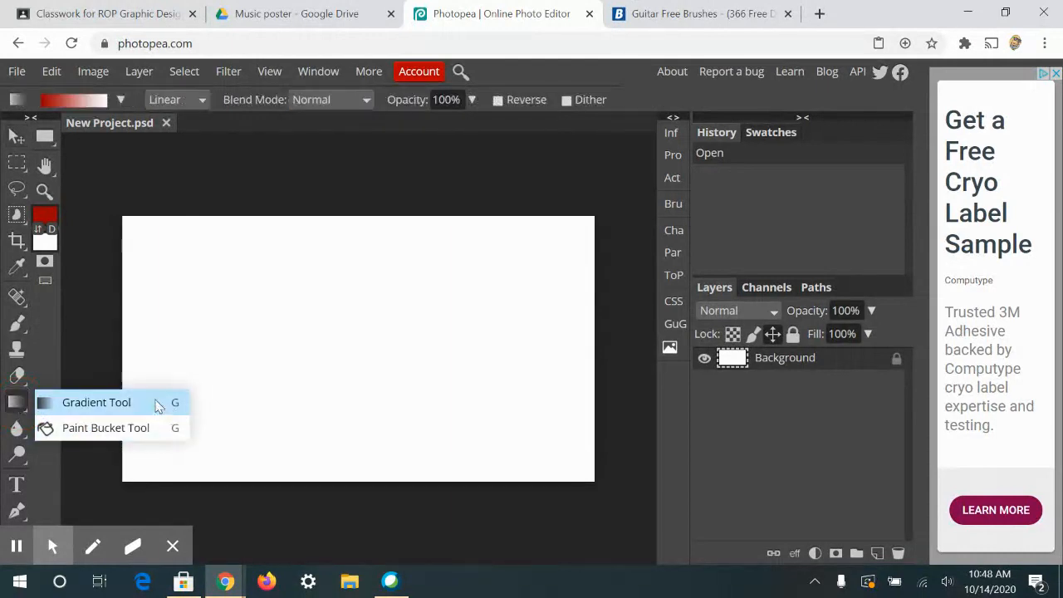
pyautogui.click(87, 408)
pyautogui.click(67, 100)
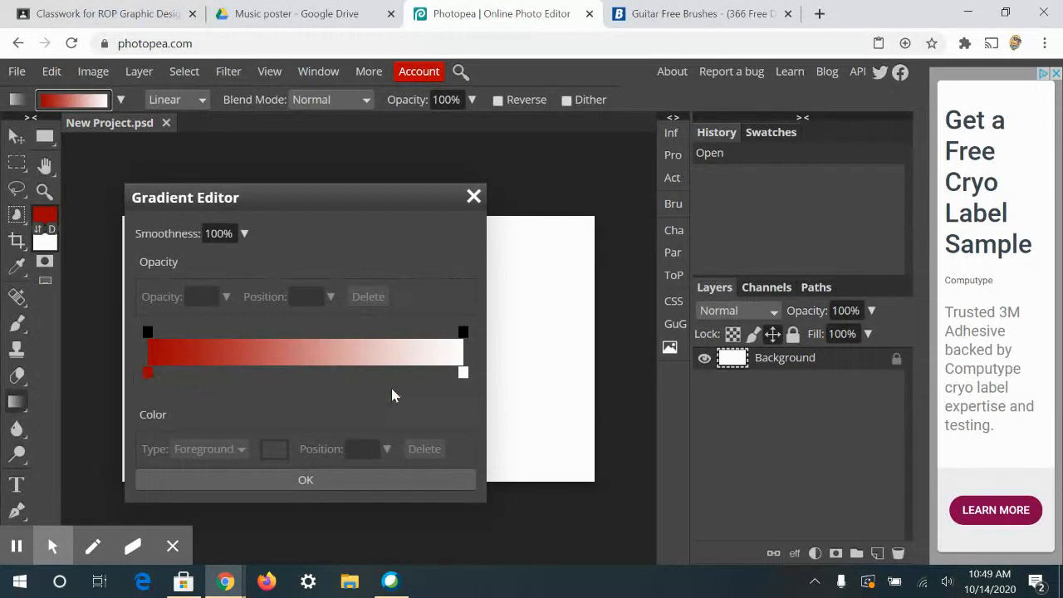
pyautogui.click(472, 198)
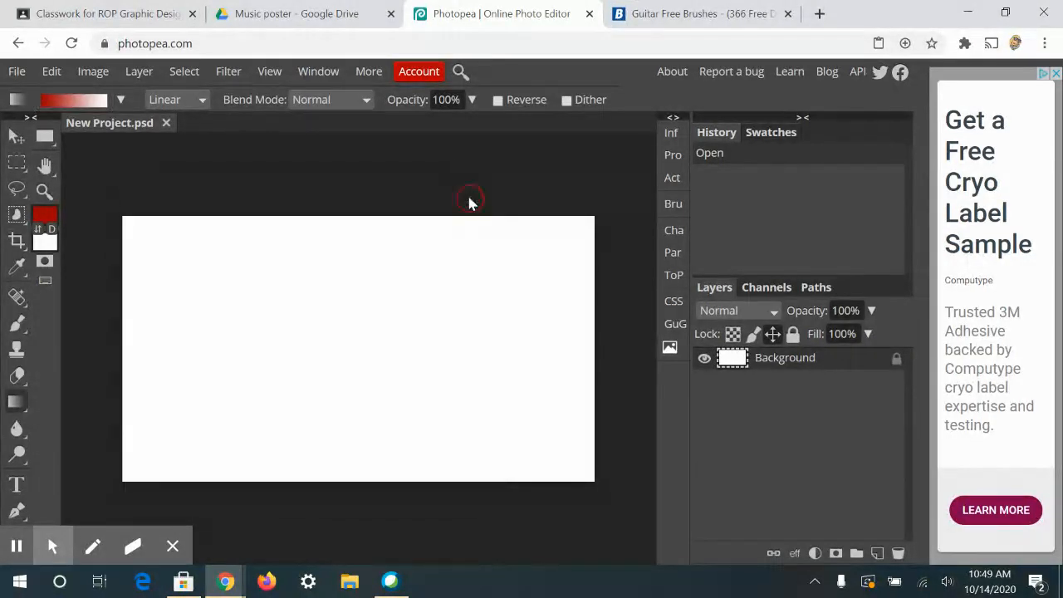
pyautogui.moveTo(137, 226); pyautogui.dragTo(583, 466)
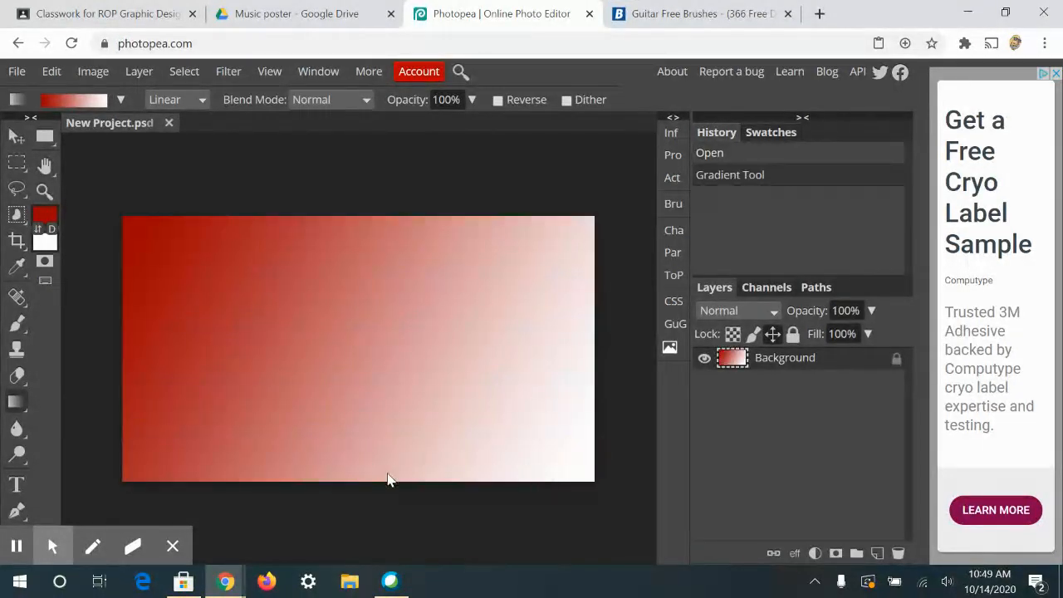
# - Redraw the red-to-white gradient with strokes of varying directions and lengths, finishing with a full diagonal from the upper-left corner
pyautogui.moveTo(386, 472); pyautogui.dragTo(387, 259)
pyautogui.moveTo(283, 378); pyautogui.dragTo(461, 317)
pyautogui.moveTo(228, 384); pyautogui.dragTo(538, 289)
pyautogui.moveTo(293, 370); pyautogui.dragTo(352, 353)
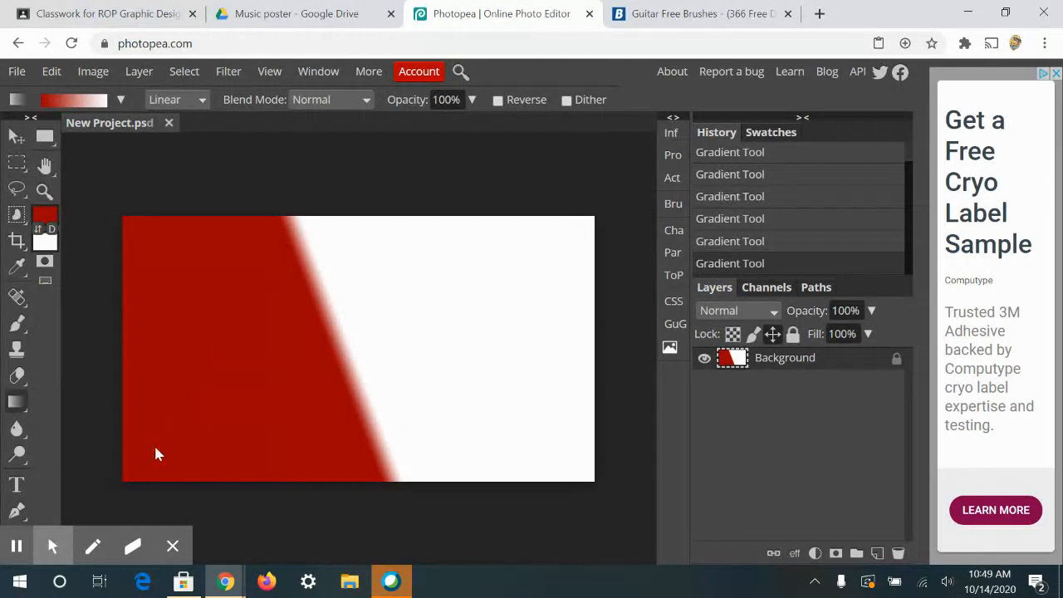
pyautogui.moveTo(130, 458); pyautogui.dragTo(549, 270)
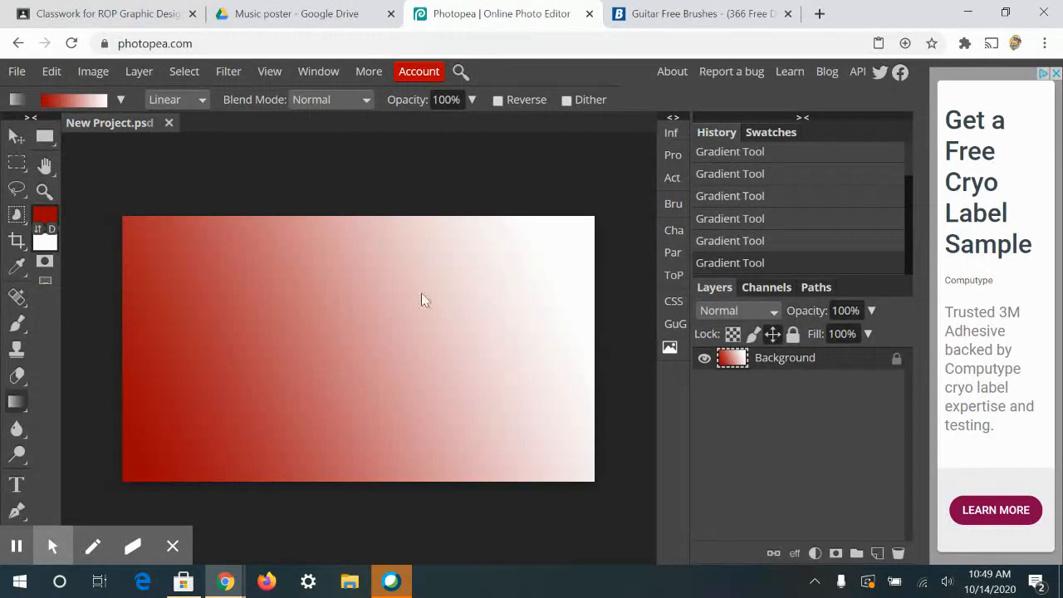
pyautogui.moveTo(136, 230); pyautogui.dragTo(569, 472)
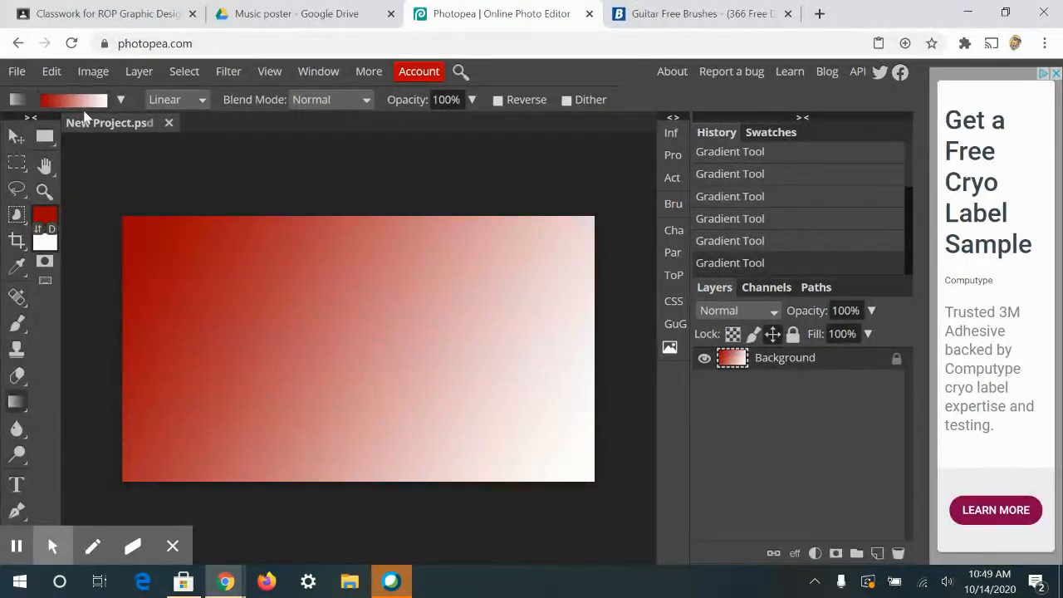
# - Choose the rainbow spectrum gradient preset and draw it diagonally across the canvas, finishing with a short stroke for a narrow band
pyautogui.click(120, 101)
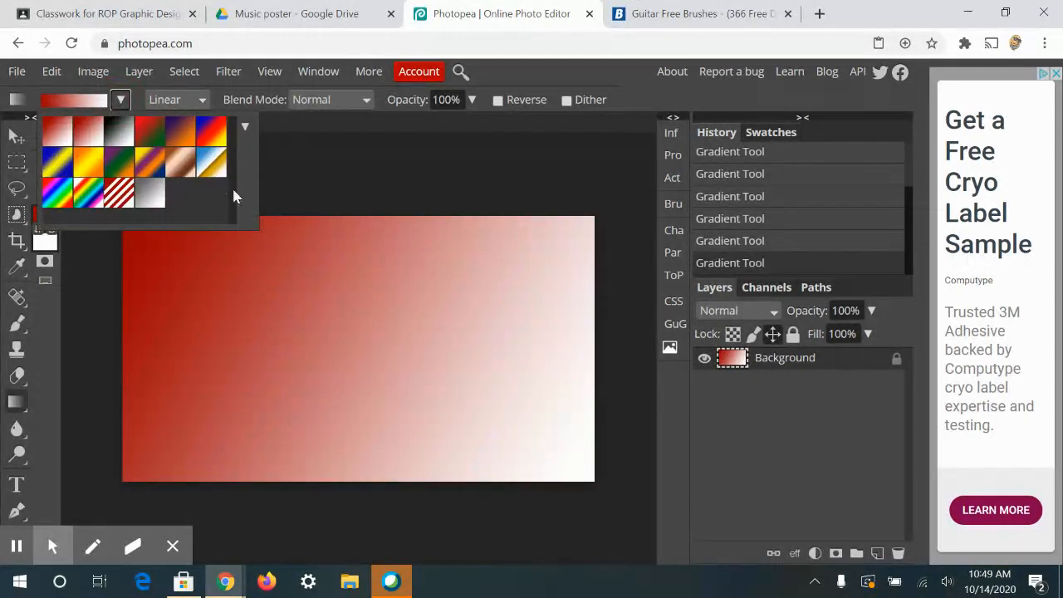
pyautogui.click(123, 143)
pyautogui.click(147, 135)
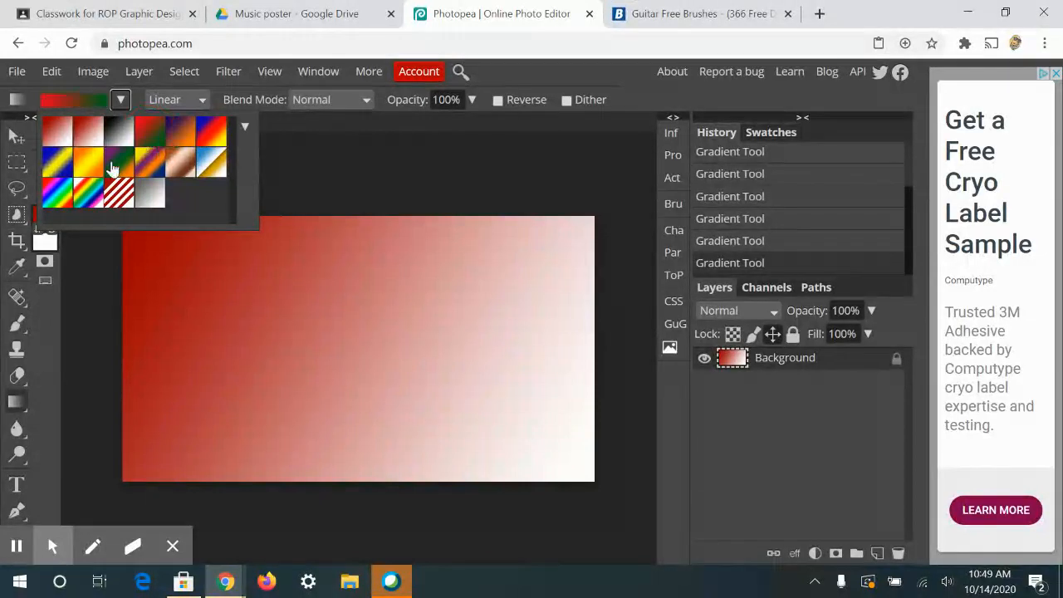
pyautogui.click(59, 198)
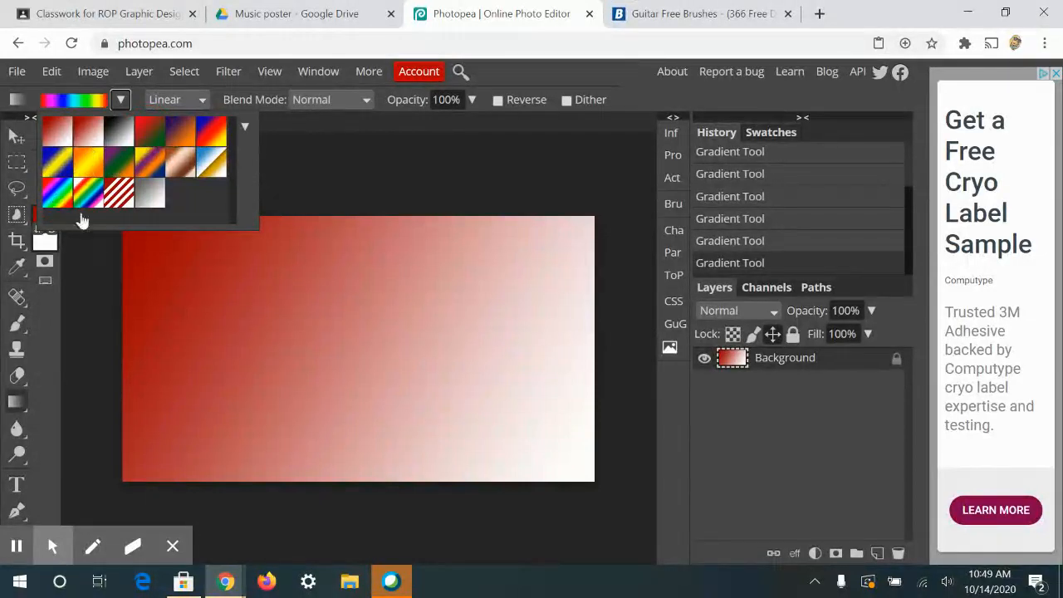
pyautogui.click(20, 401)
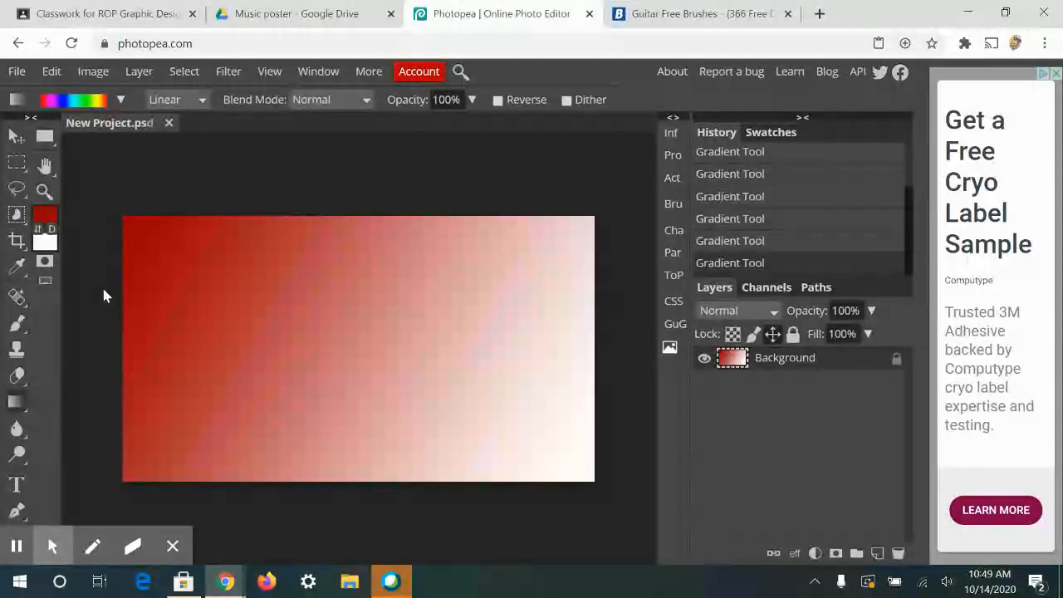
pyautogui.moveTo(138, 243); pyautogui.dragTo(538, 456)
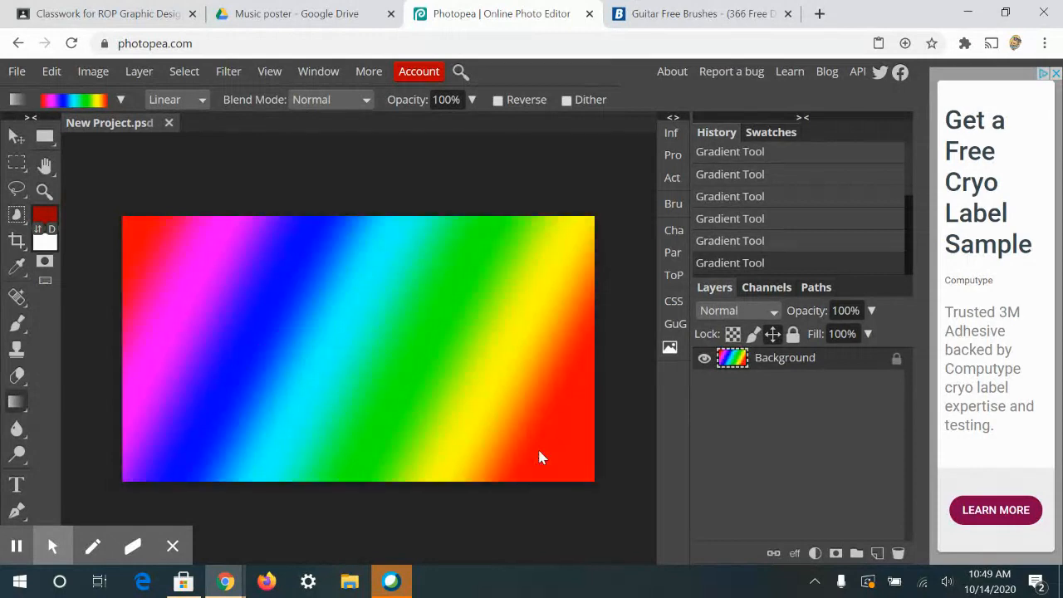
pyautogui.moveTo(155, 274); pyautogui.dragTo(327, 380)
pyautogui.moveTo(392, 387); pyautogui.dragTo(742, 505)
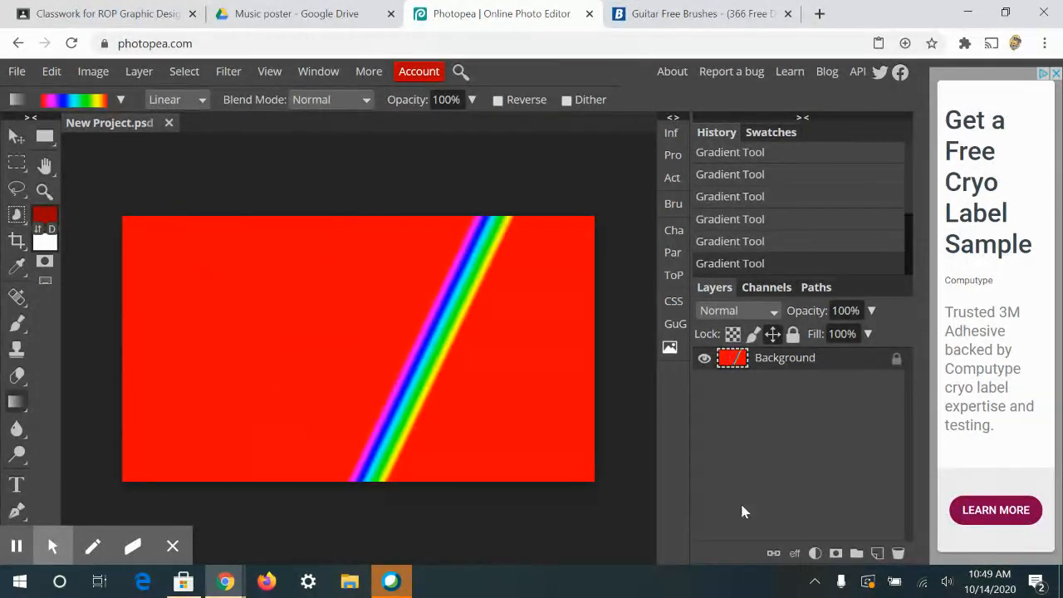
# - Add a new empty layer, then unlock and delete the Background layer
pyautogui.click(877, 553)
pyautogui.click(897, 382)
pyautogui.click(774, 386)
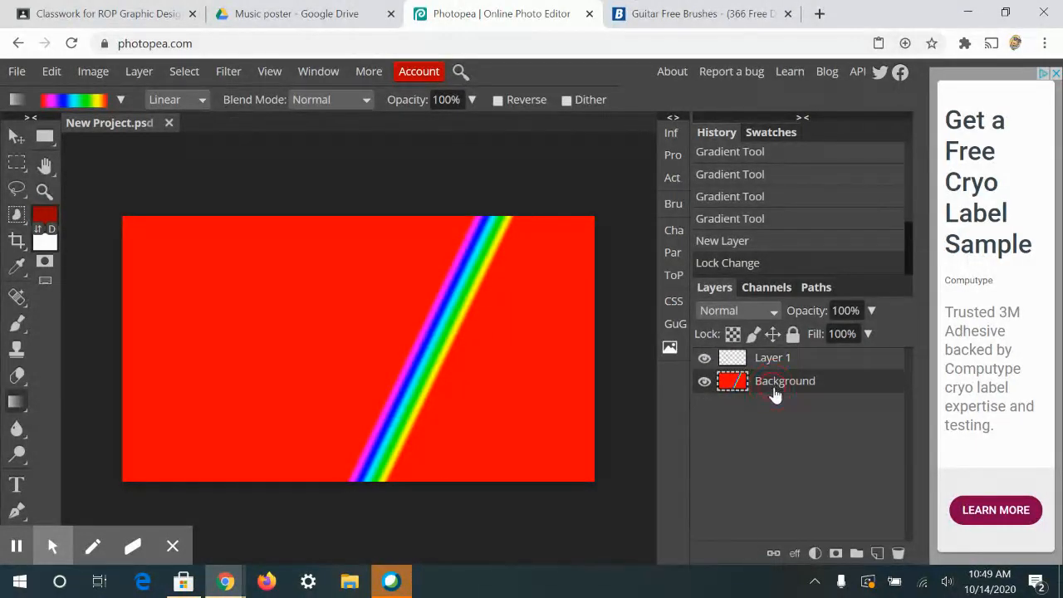
pyautogui.click(895, 550)
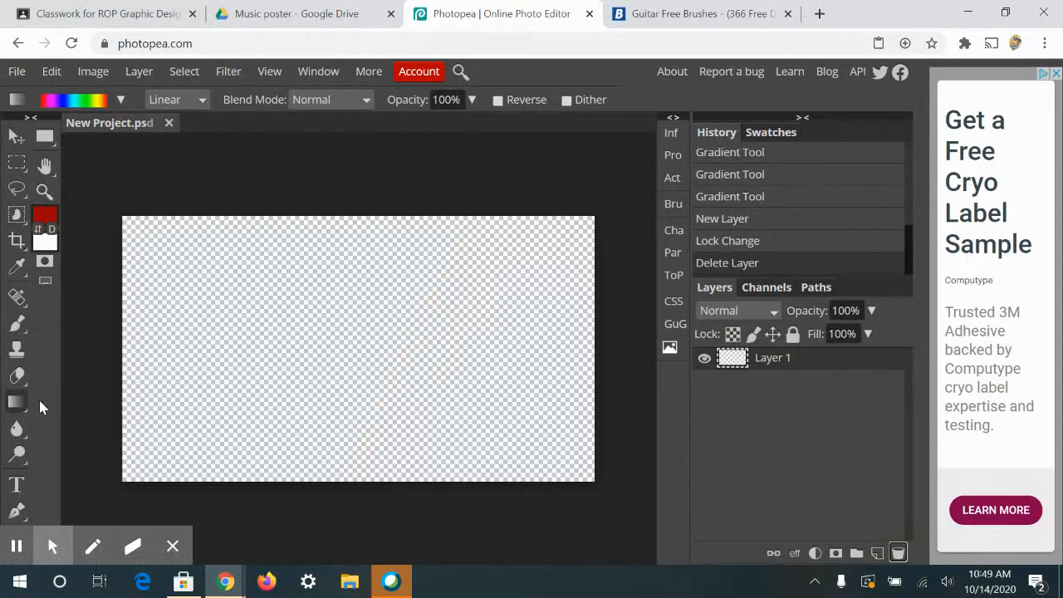
# - Swap the foreground and background colours and fill Layer 1 with white using the Paint Bucket Tool
pyautogui.rightClick(18, 403)
pyautogui.click(92, 428)
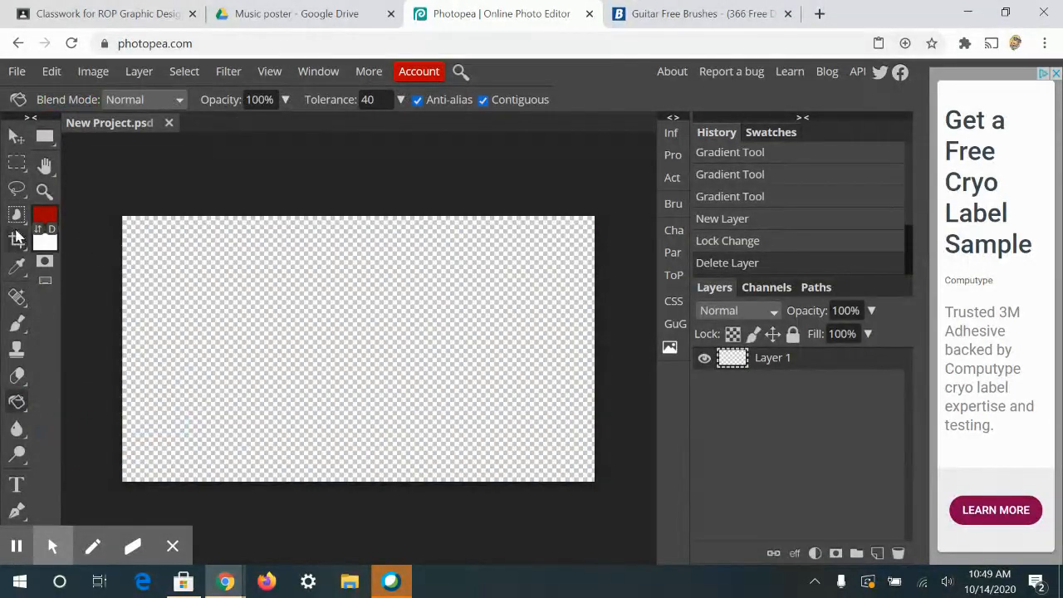
pyautogui.click(38, 230)
pyautogui.click(214, 299)
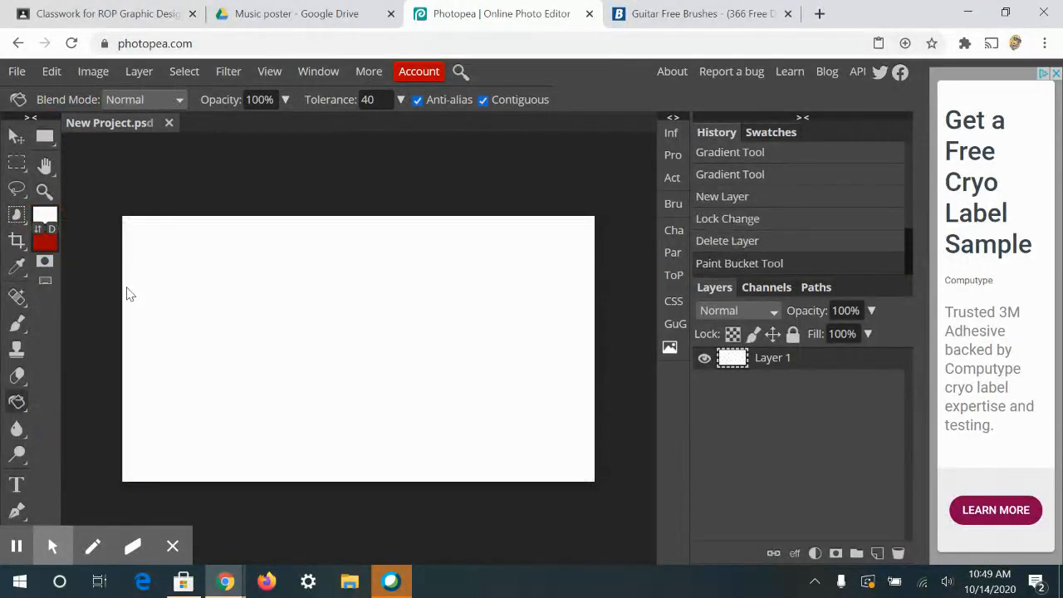
# - Draw the rainbow gradient on Layer 1 with a short stroke, check its colour stops, and redraw it with a long diagonal
pyautogui.rightClick(17, 403)
pyautogui.click(80, 403)
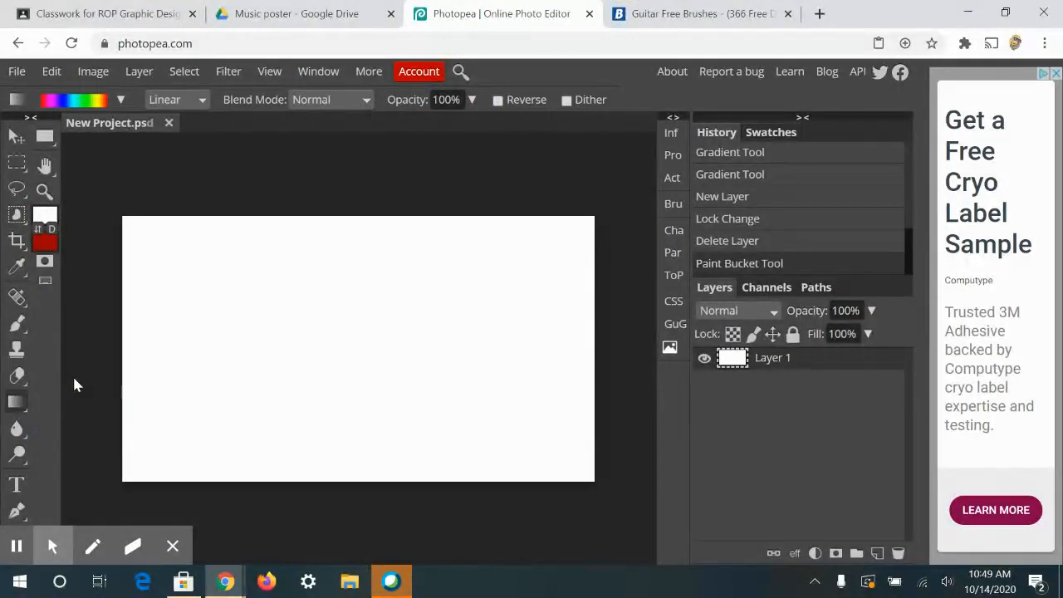
pyautogui.moveTo(321, 344); pyautogui.dragTo(347, 361)
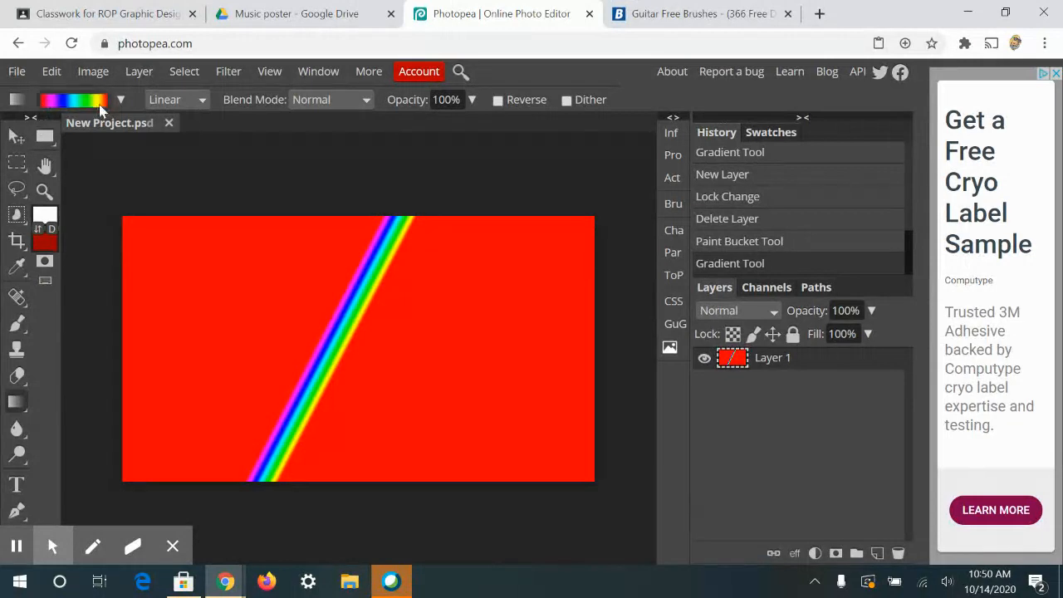
pyautogui.click(73, 100)
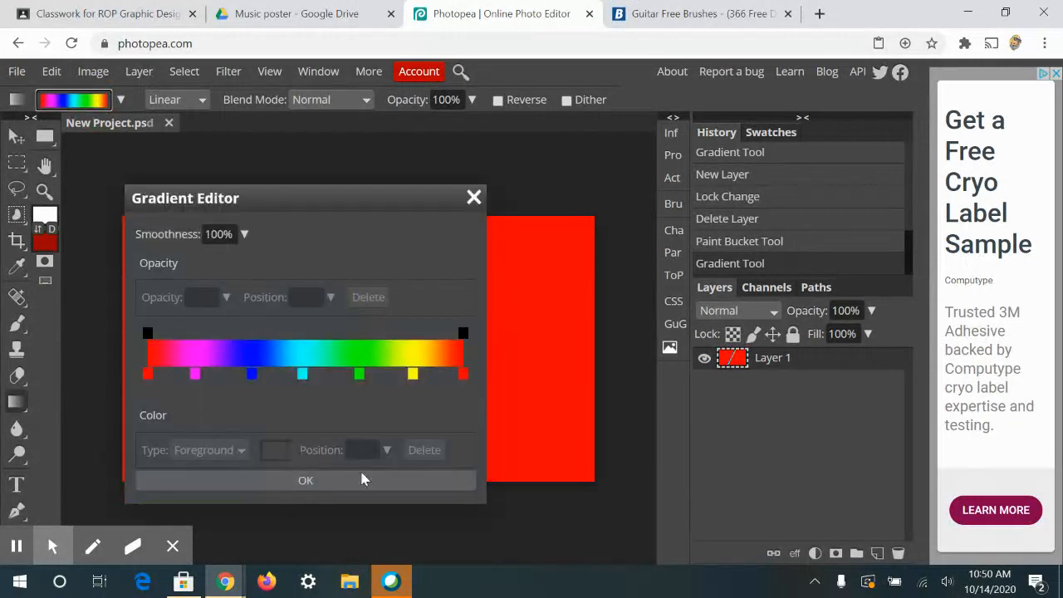
pyautogui.click(475, 200)
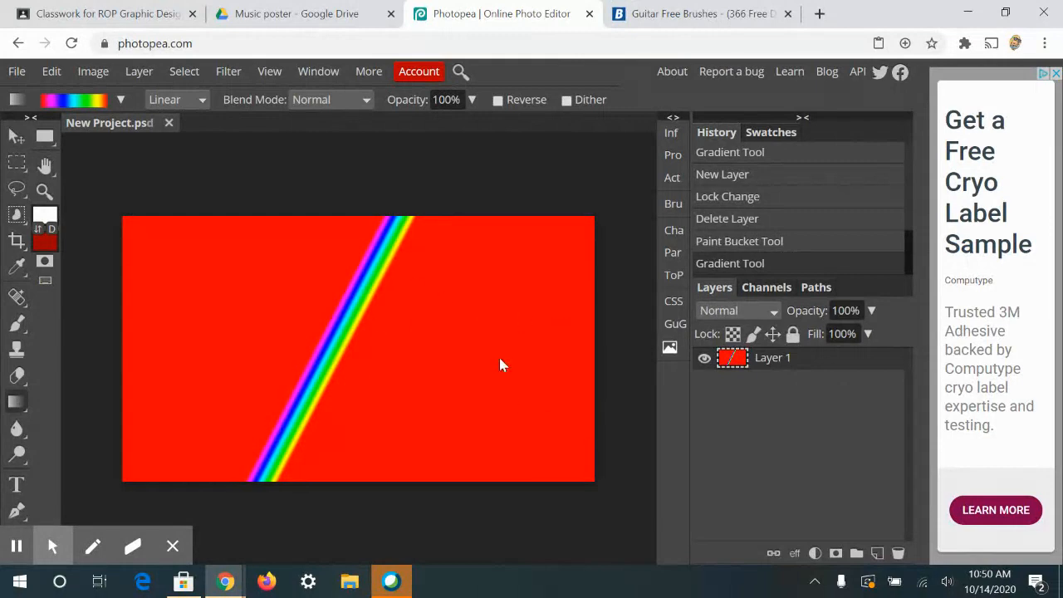
pyautogui.moveTo(213, 282); pyautogui.dragTo(573, 464)
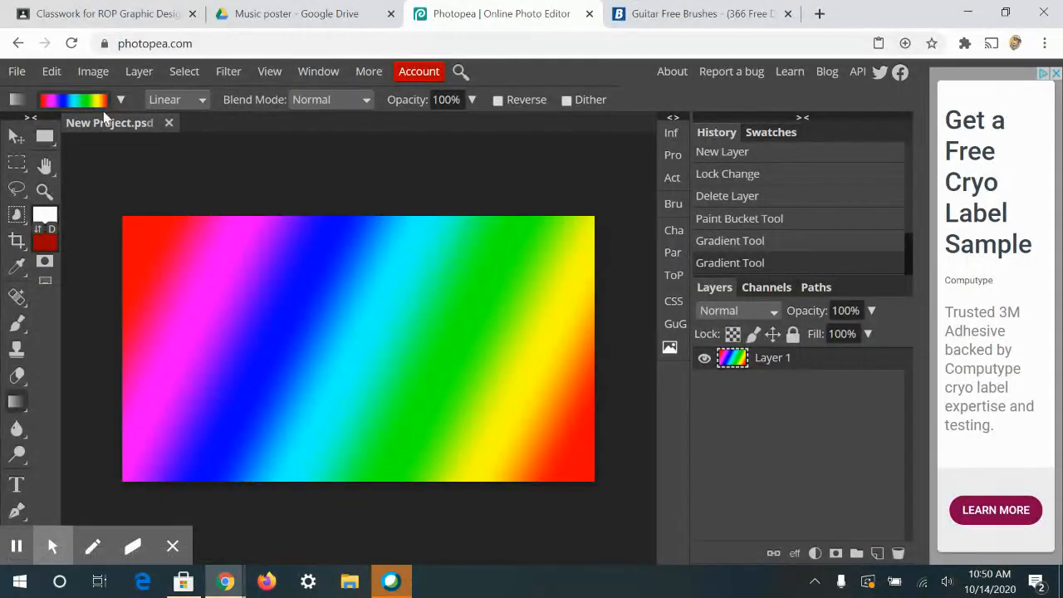
# - Apply the purple, green and orange gradient preset diagonally across Layer 1
pyautogui.click(121, 101)
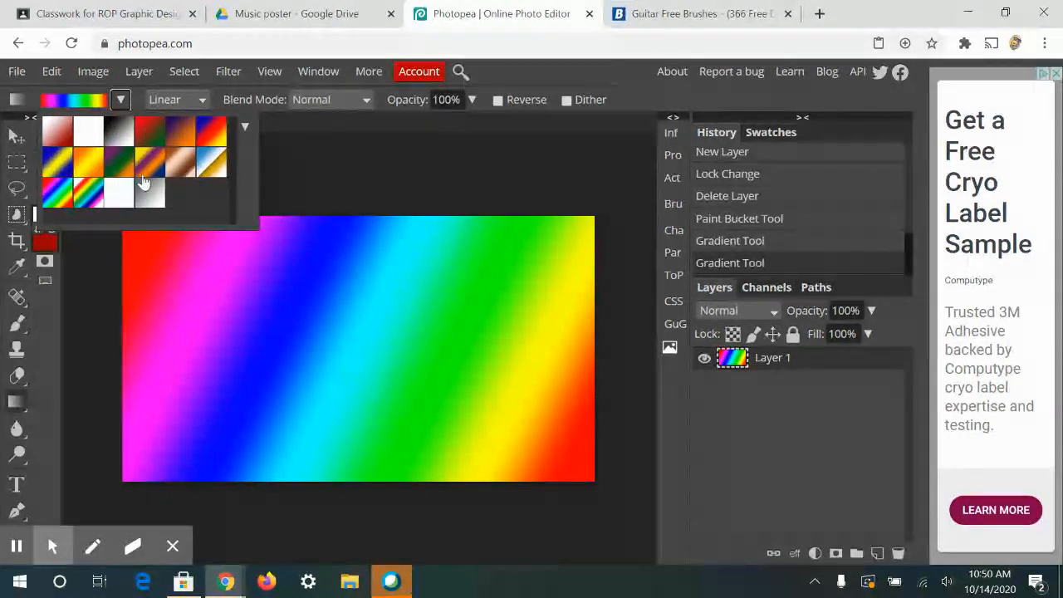
pyautogui.click(119, 162)
pyautogui.moveTo(228, 275); pyautogui.dragTo(535, 451)
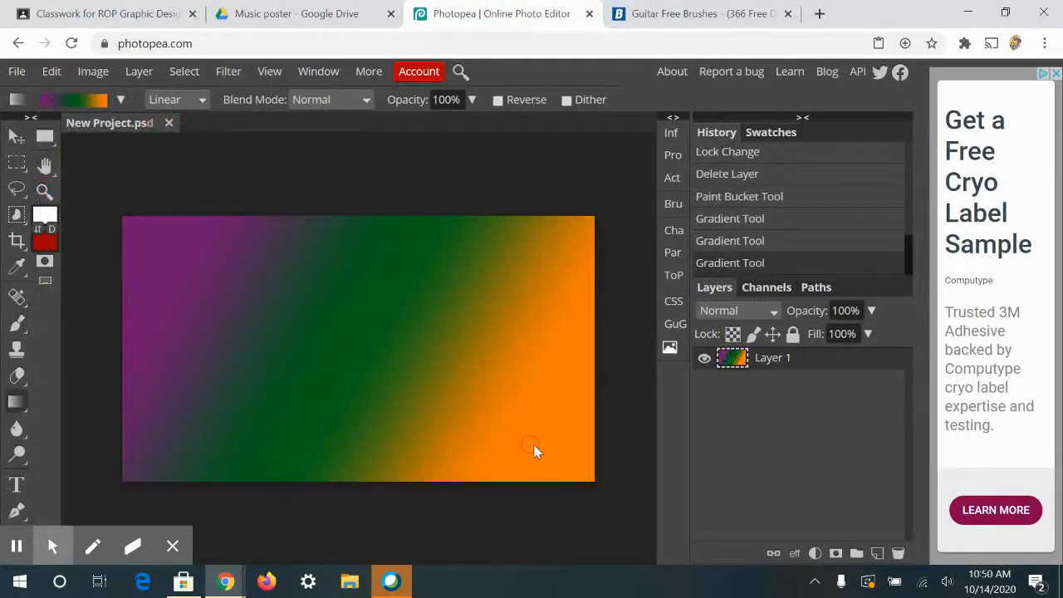
# - Choose the copper gradient preset and draw it in several directions, finishing with an upward stroke that makes horizontal bands
pyautogui.click(121, 100)
pyautogui.click(176, 166)
pyautogui.moveTo(183, 257); pyautogui.dragTo(544, 439)
pyautogui.moveTo(401, 406); pyautogui.dragTo(441, 332)
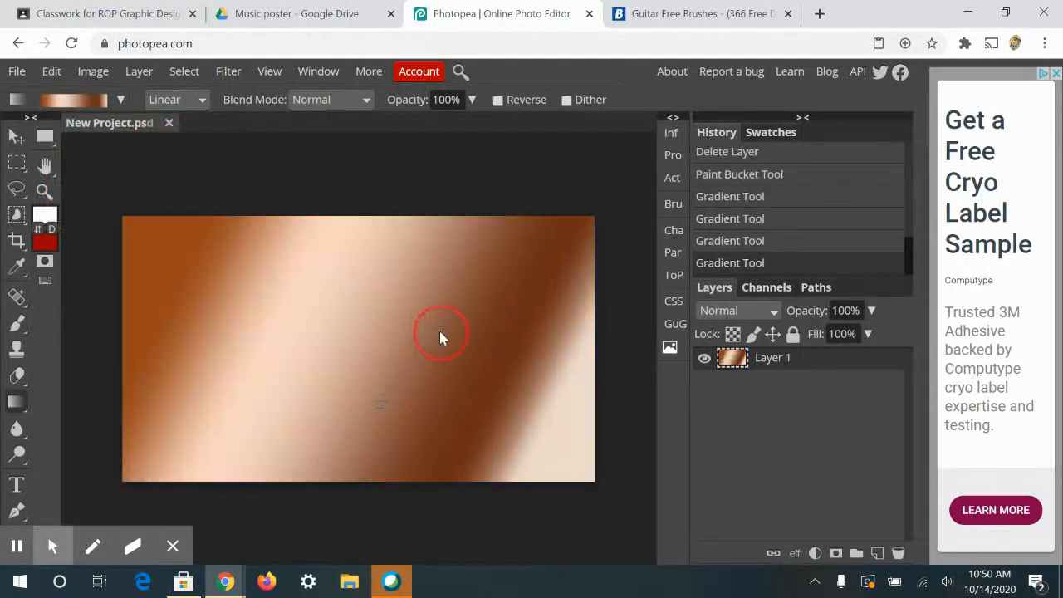
pyautogui.moveTo(365, 392); pyautogui.dragTo(363, 350)
pyautogui.moveTo(356, 453); pyautogui.dragTo(354, 243)
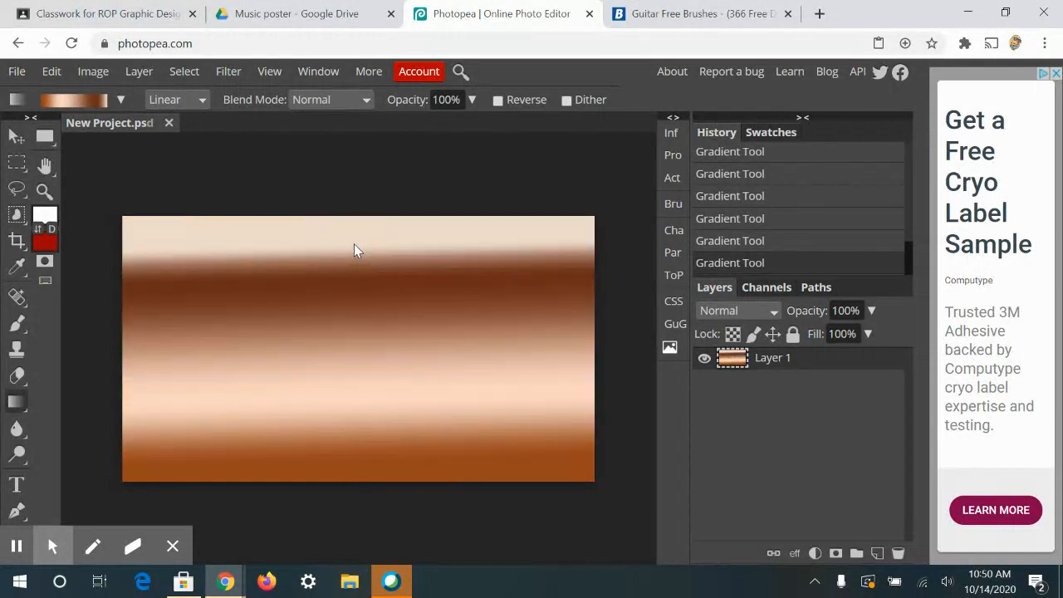
# - Set the gradient style to Radial and draw copper gradients of different sizes, finishing with a wide one from the left edge
pyautogui.click(201, 101)
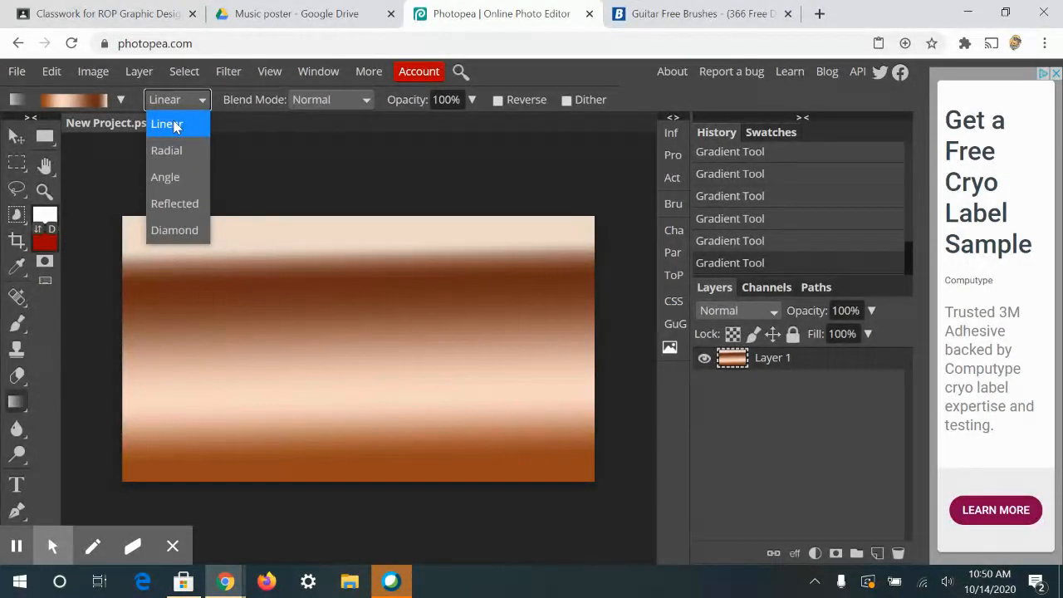
pyautogui.click(177, 155)
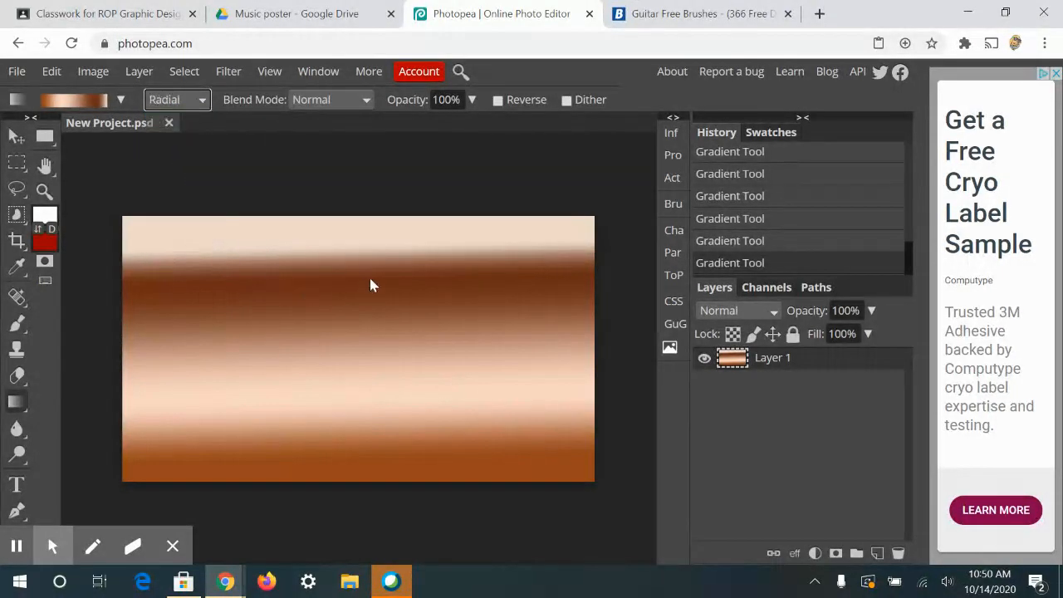
pyautogui.moveTo(352, 267); pyautogui.dragTo(355, 427)
pyautogui.moveTo(323, 355); pyautogui.dragTo(563, 350)
pyautogui.moveTo(348, 349); pyautogui.dragTo(370, 351)
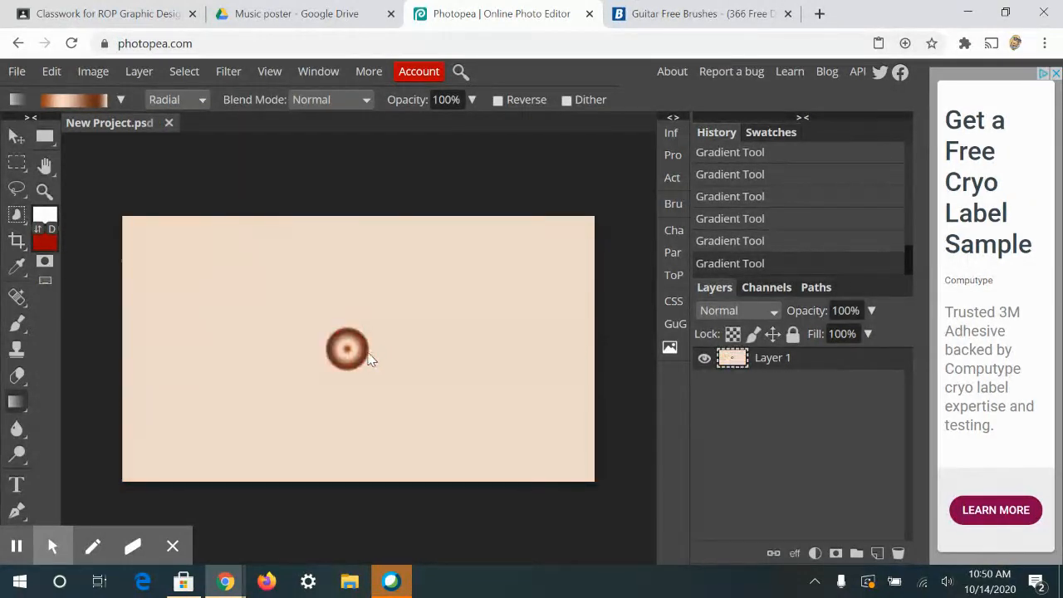
pyautogui.moveTo(130, 319); pyautogui.dragTo(567, 320)
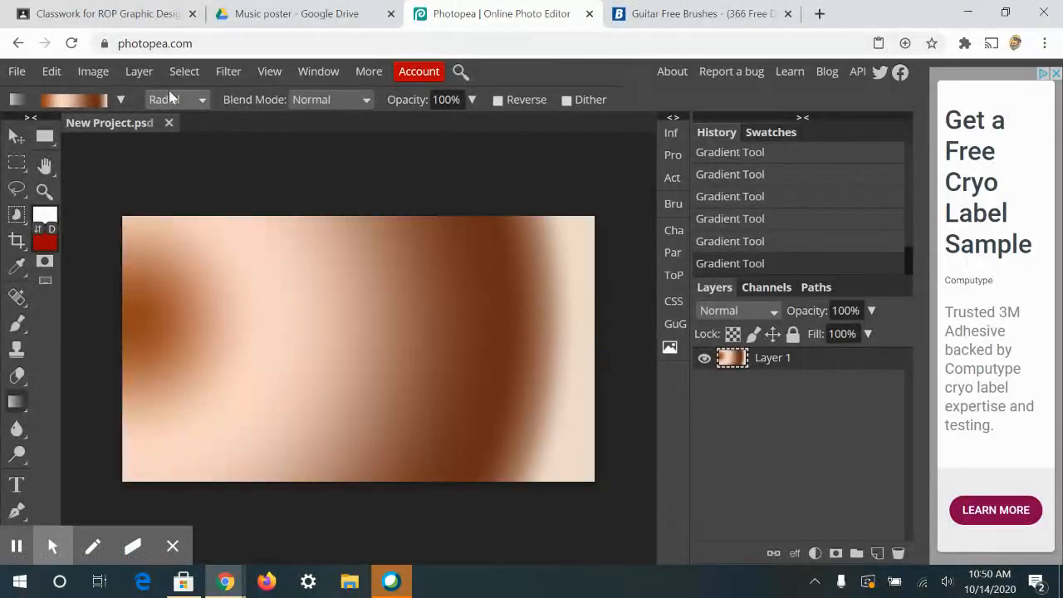
# - Set the gradient style to Angle and draw the copper gradient horizontally, then downward from the canvas's upper middle
pyautogui.click(171, 100)
pyautogui.click(169, 178)
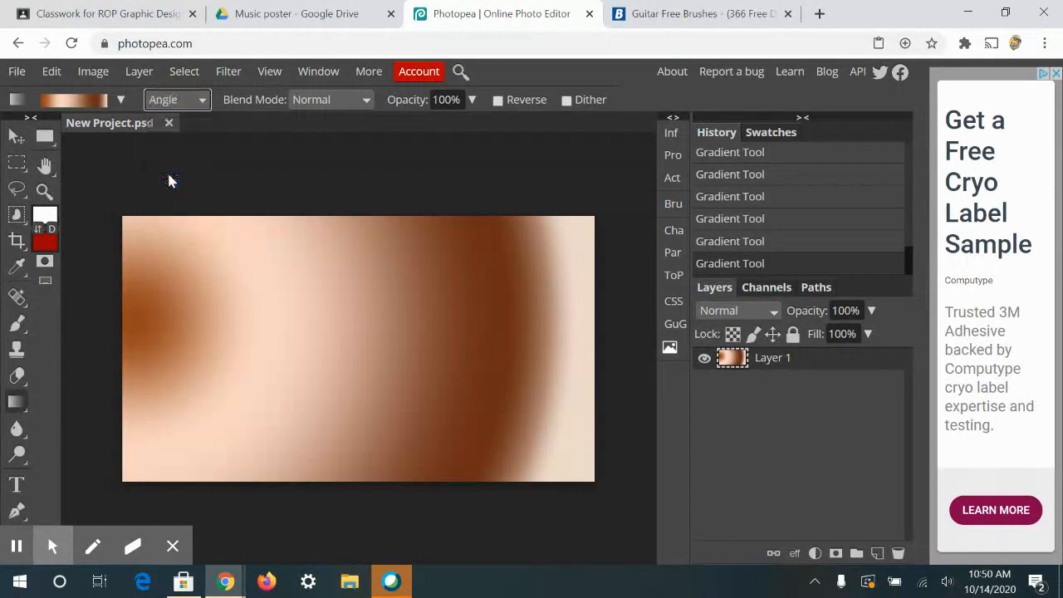
pyautogui.moveTo(163, 365); pyautogui.dragTo(534, 363)
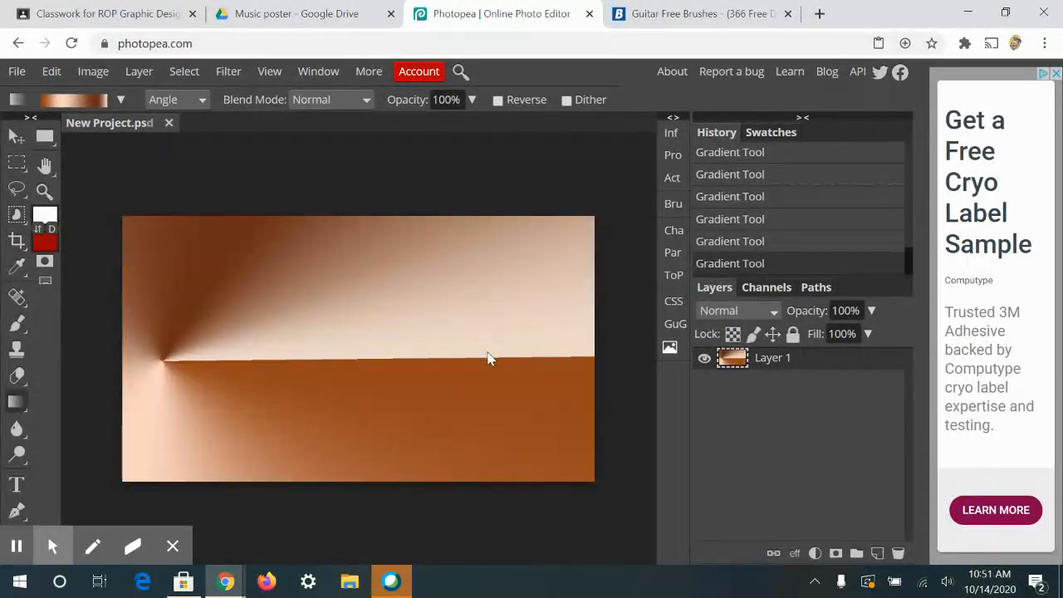
pyautogui.moveTo(396, 244); pyautogui.dragTo(420, 335)
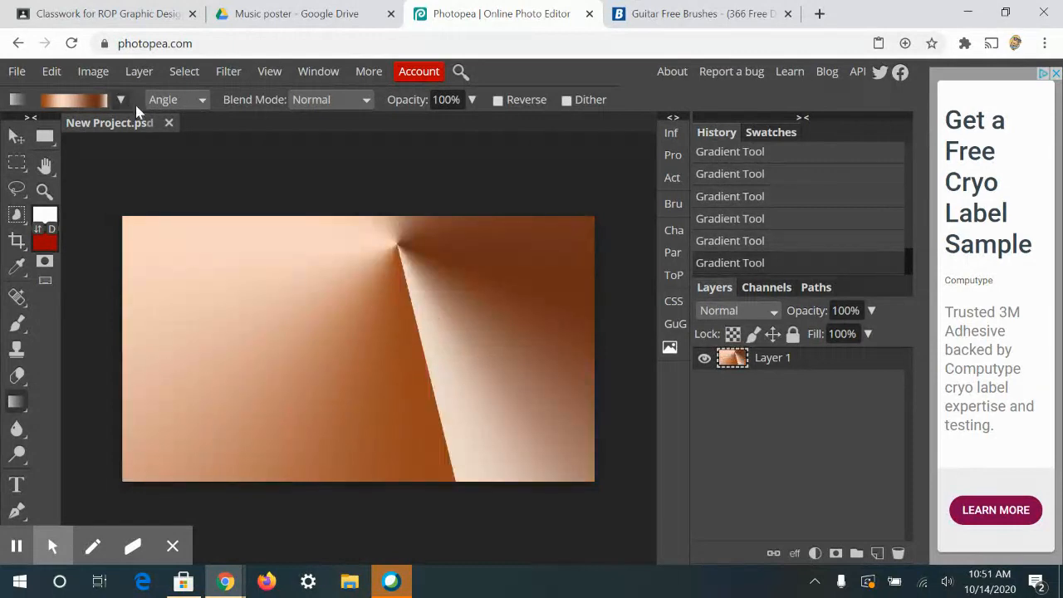
# - Set the gradient style to Reflected and draw the copper gradient nearly horizontally across the left half of the canvas
pyautogui.click(190, 103)
pyautogui.click(196, 212)
pyautogui.moveTo(174, 310); pyautogui.dragTo(434, 334)
# - Browse the gradient presets and choose the purple, green and orange one
pyautogui.click(73, 99)
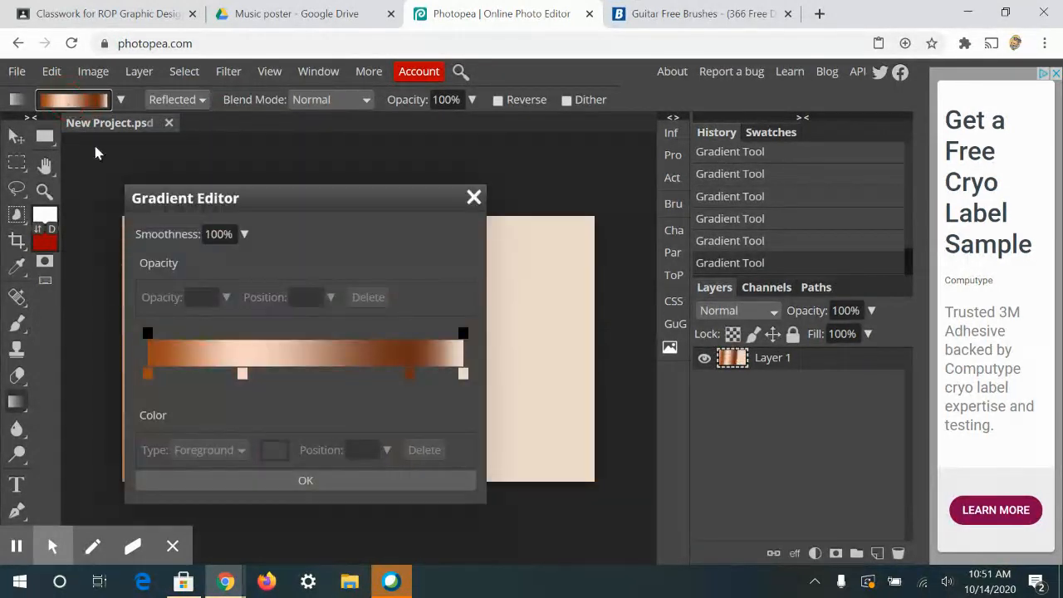
pyautogui.click(470, 201)
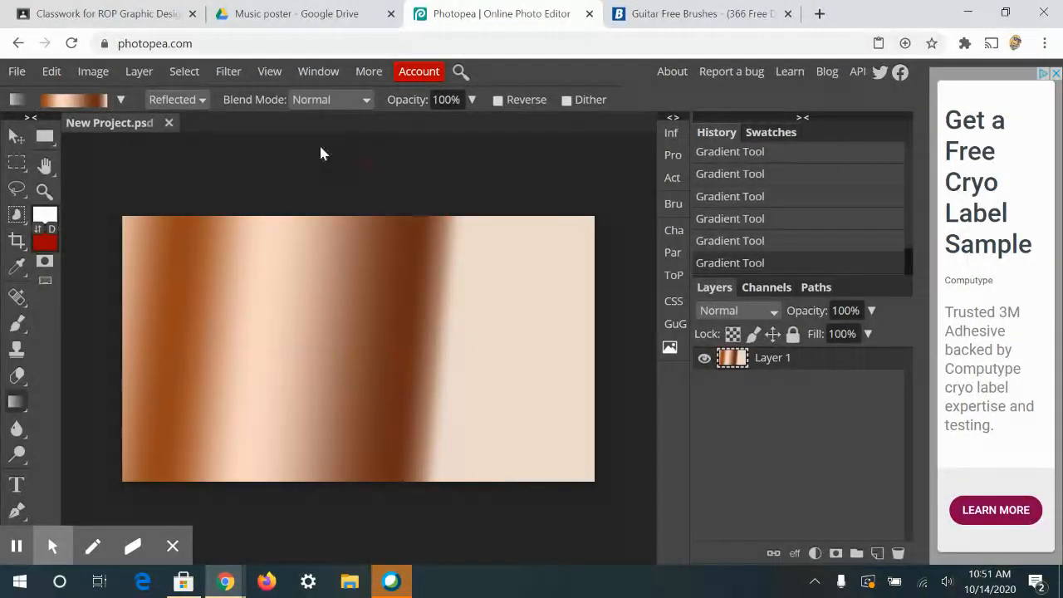
pyautogui.click(120, 100)
pyautogui.click(90, 199)
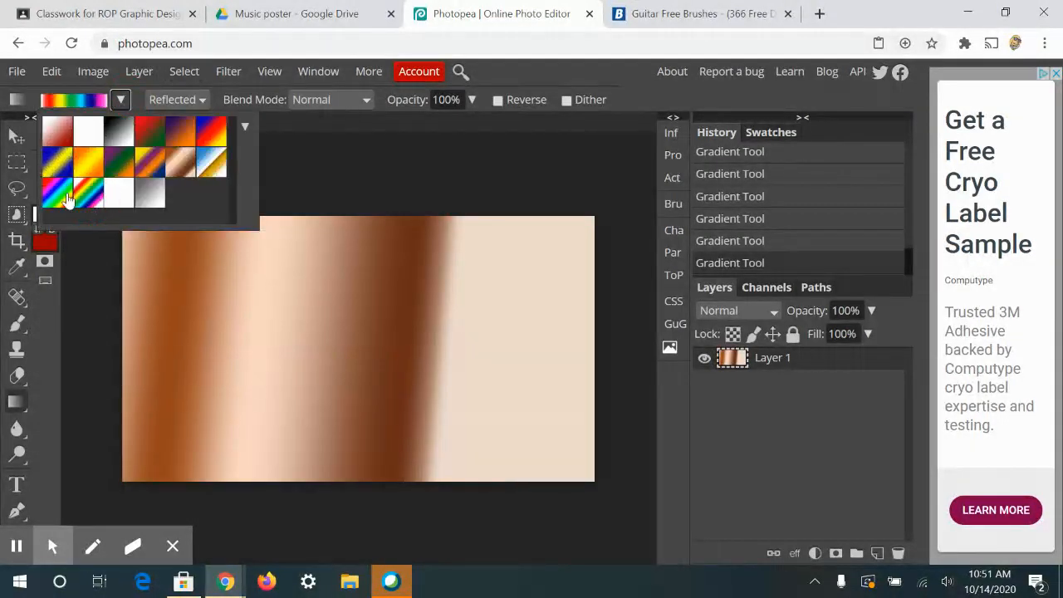
pyautogui.click(67, 199)
pyautogui.click(56, 166)
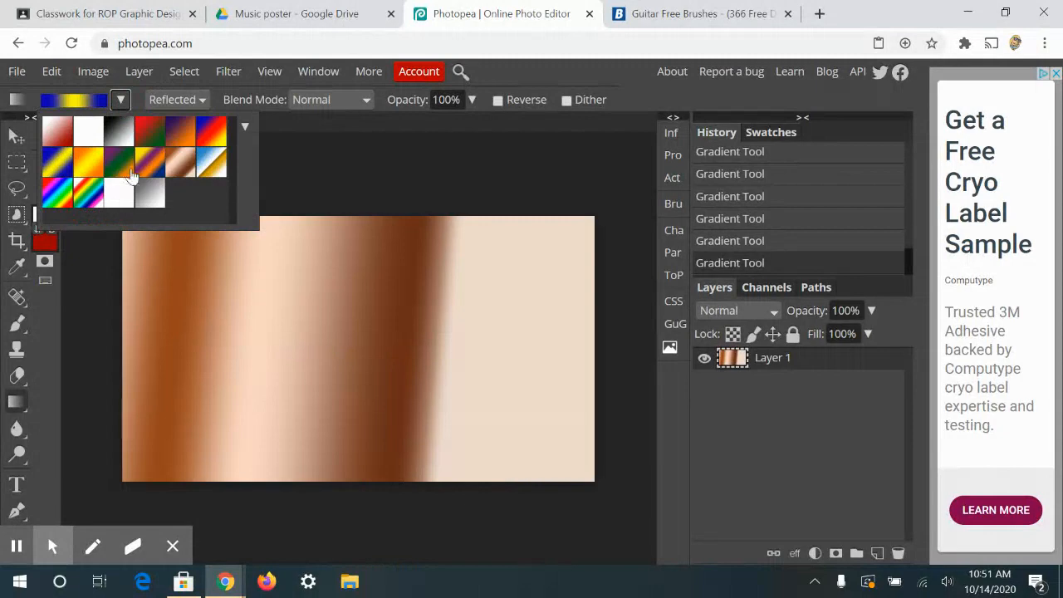
pyautogui.click(119, 162)
# - Draw the purple, green and orange Reflected gradient in several directions, finishing with a diagonal stroke toward the canvas's lower right
pyautogui.click(210, 300)
pyautogui.moveTo(212, 302); pyautogui.dragTo(469, 369)
pyautogui.moveTo(385, 394); pyautogui.dragTo(393, 342)
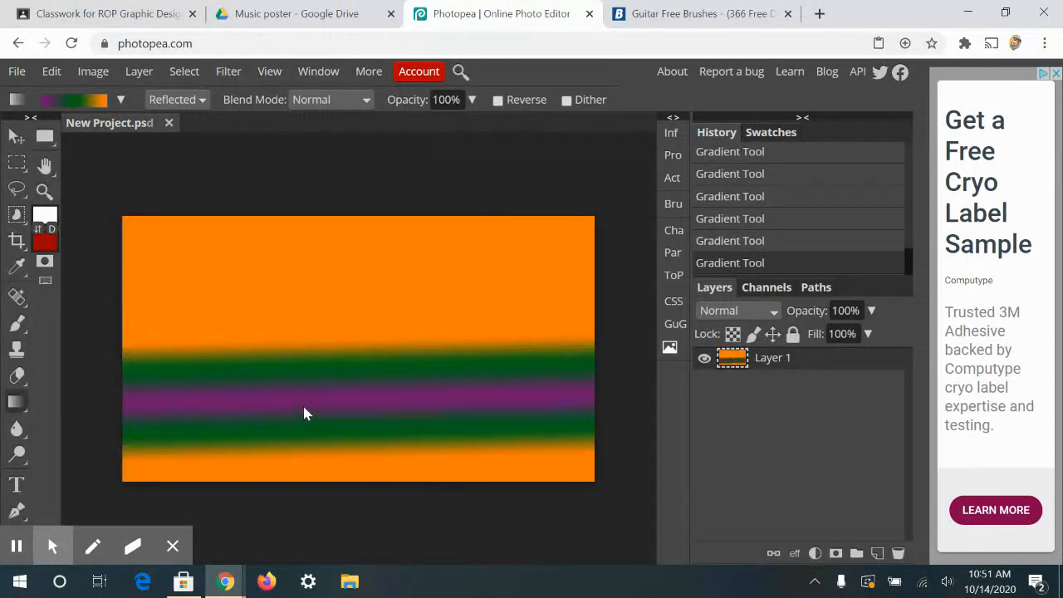
pyautogui.moveTo(307, 290); pyautogui.dragTo(450, 373)
# - Set the gradient style to Diamond and draw a large gradient, then a small one below the canvas's center
pyautogui.click(204, 100)
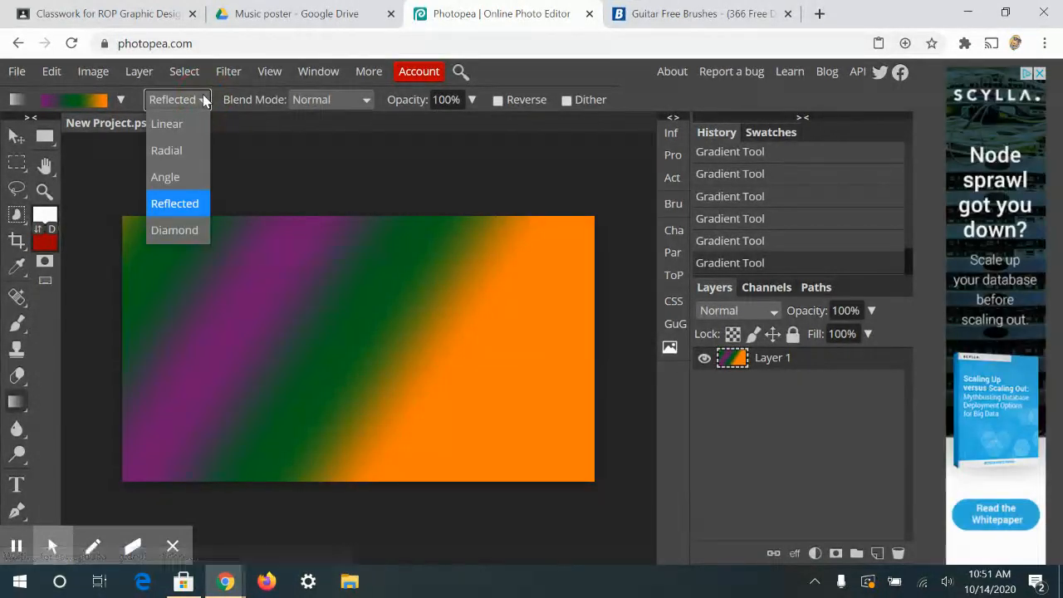
pyautogui.click(157, 231)
pyautogui.moveTo(173, 290); pyautogui.dragTo(453, 424)
pyautogui.moveTo(376, 387); pyautogui.dragTo(375, 339)
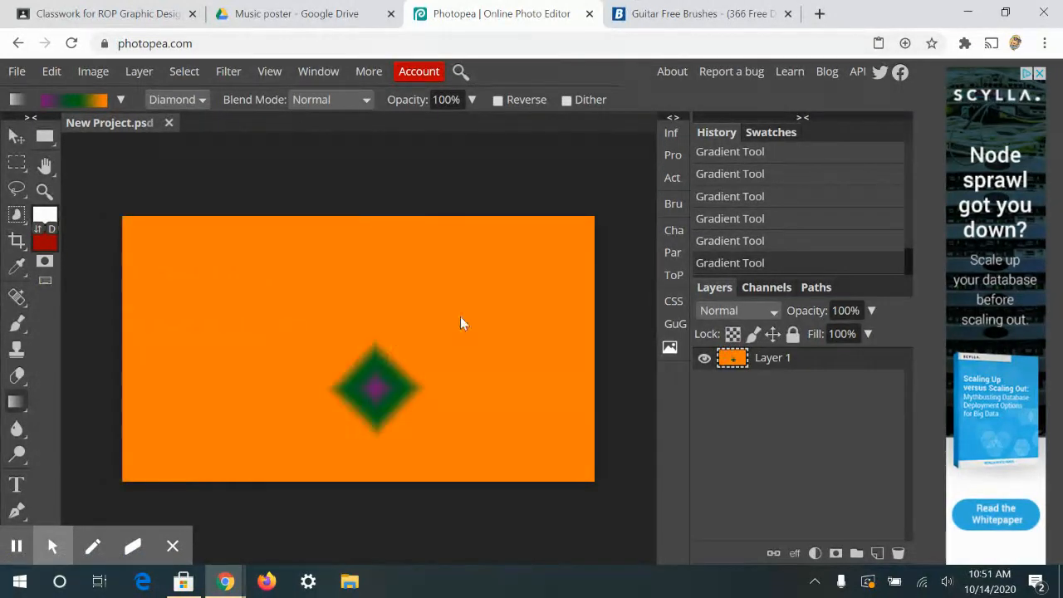
# - In the Gradient Editor, recolor the purple start stop to bright pink and delete the green middle stop
pyautogui.click(121, 99)
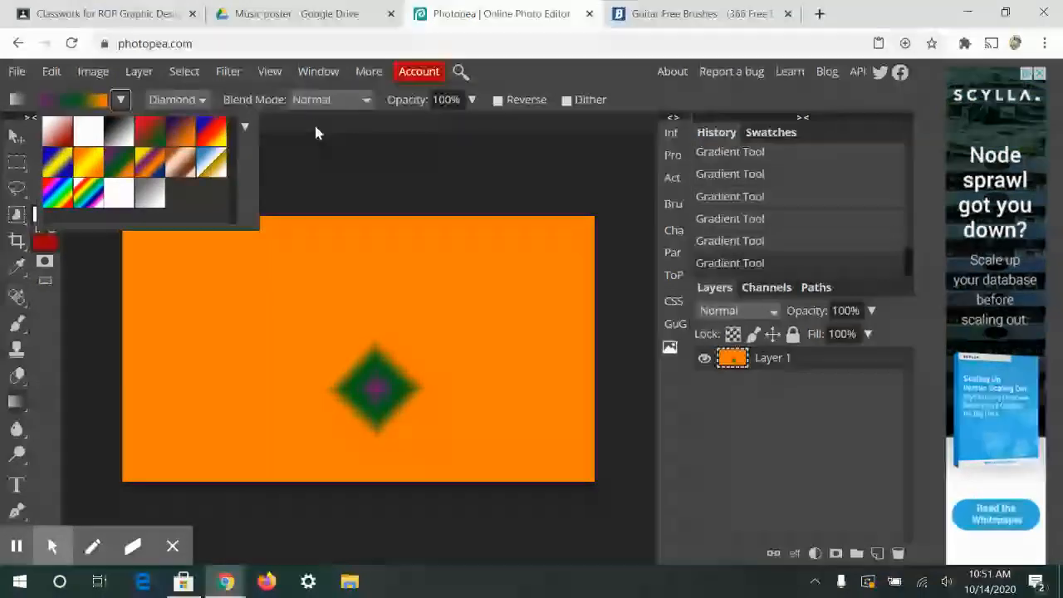
pyautogui.click(244, 126)
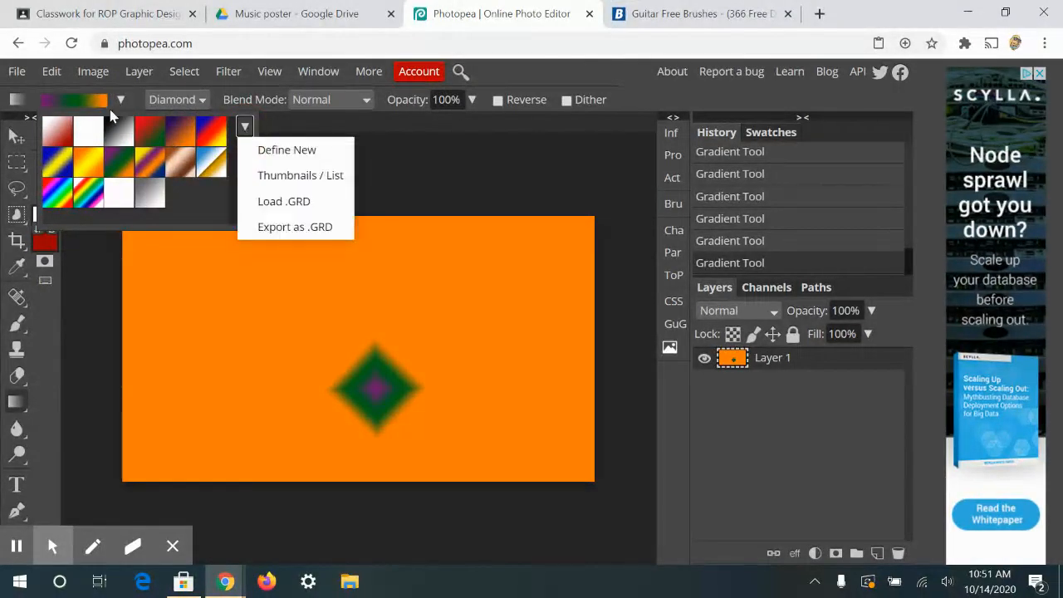
pyautogui.click(80, 101)
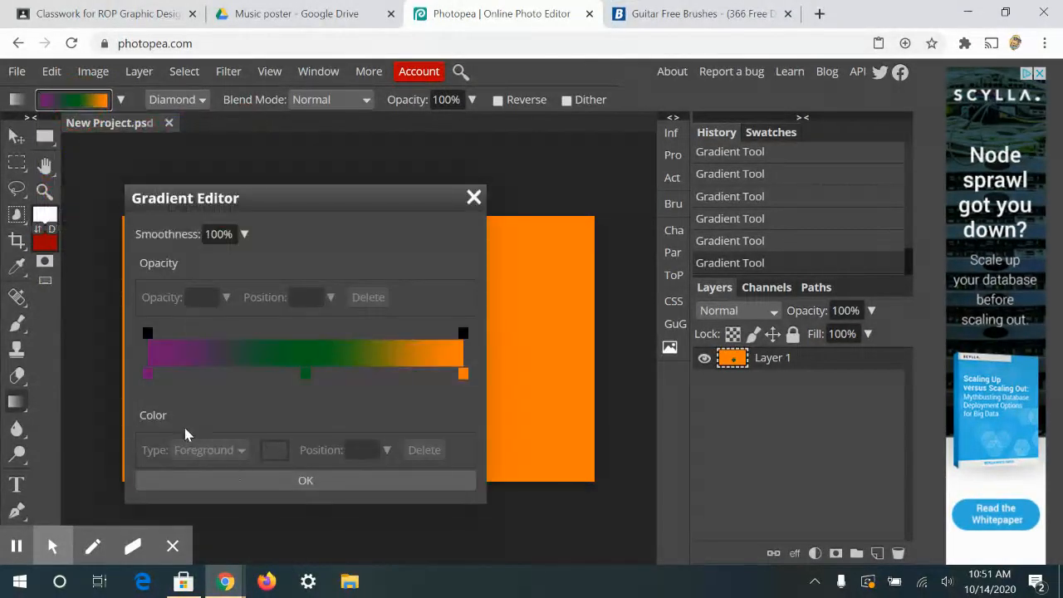
pyautogui.click(148, 375)
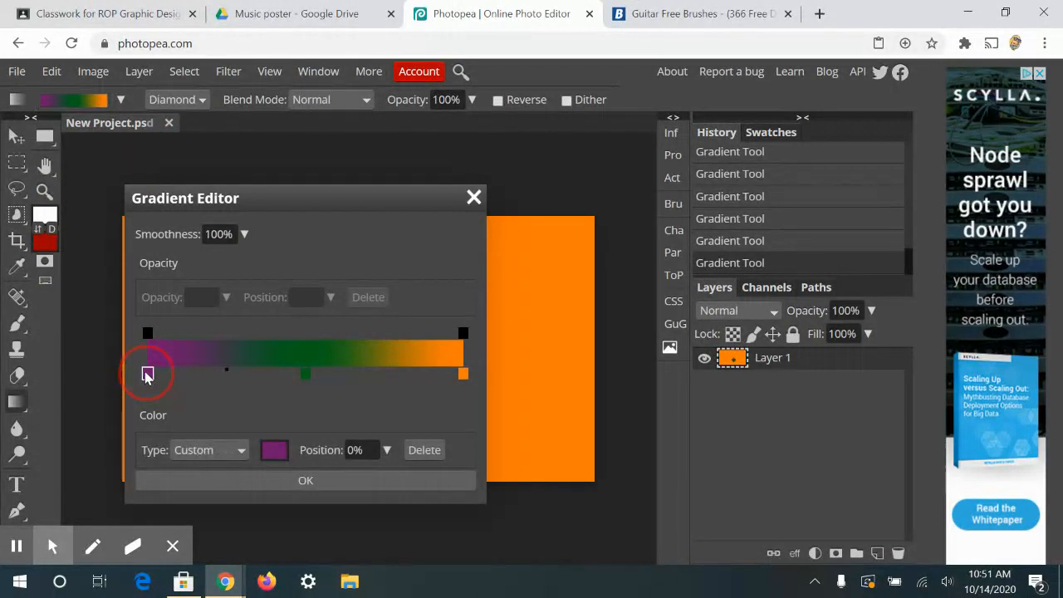
pyautogui.doubleClick(147, 374)
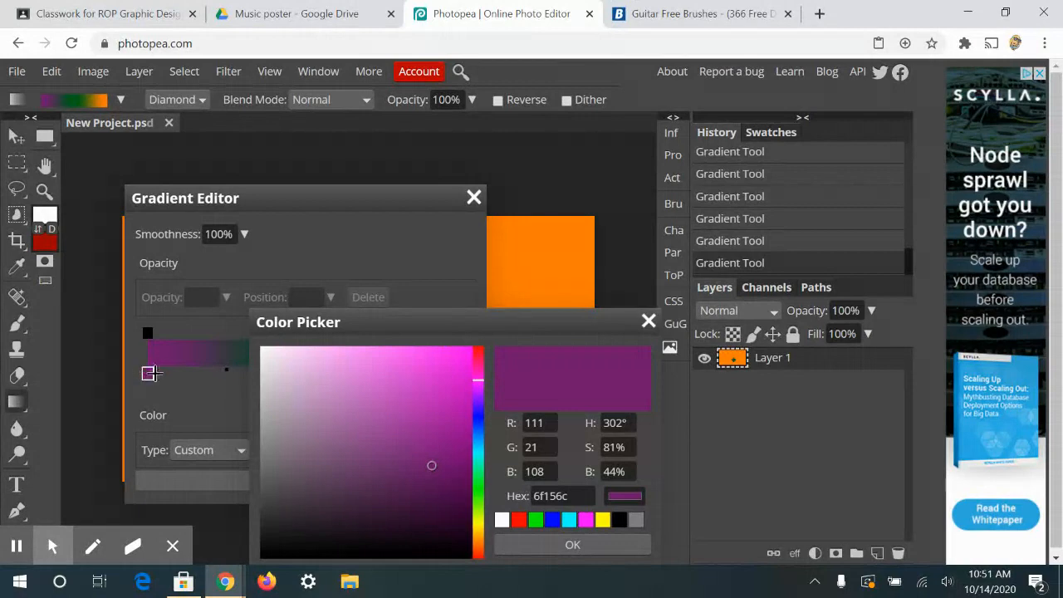
pyautogui.moveTo(438, 396); pyautogui.dragTo(384, 345)
pyautogui.click(471, 367)
pyautogui.click(477, 394)
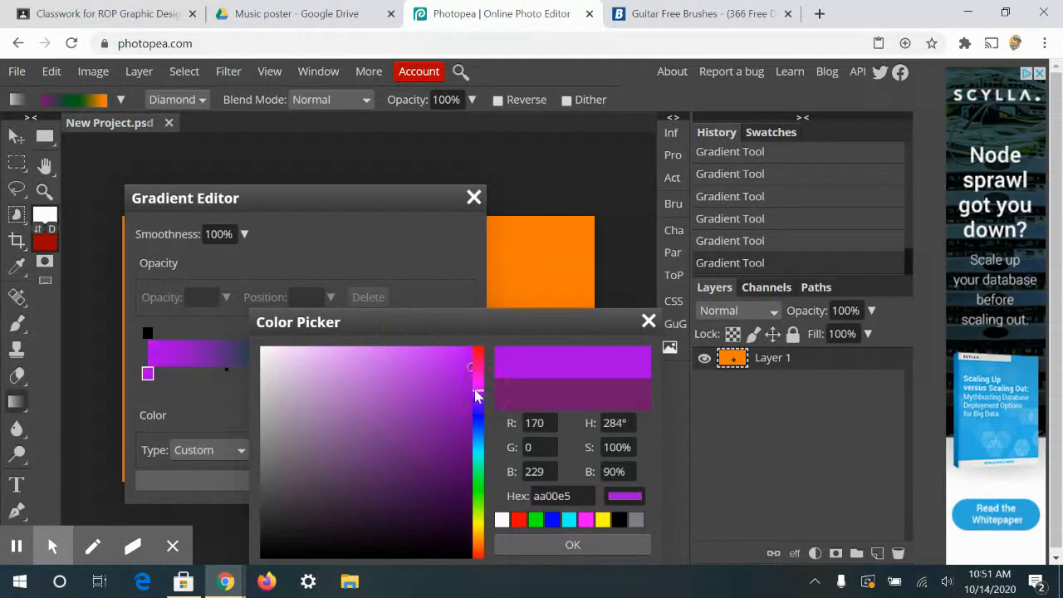
pyautogui.click(478, 386)
pyautogui.moveTo(416, 379); pyautogui.dragTo(424, 350)
pyautogui.click(593, 546)
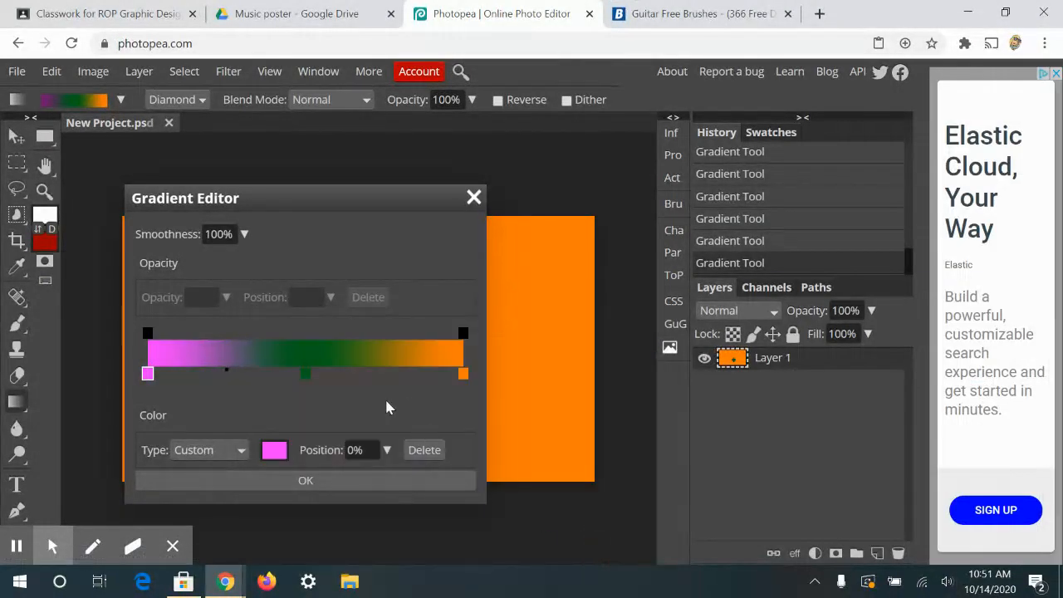
pyautogui.click(305, 375)
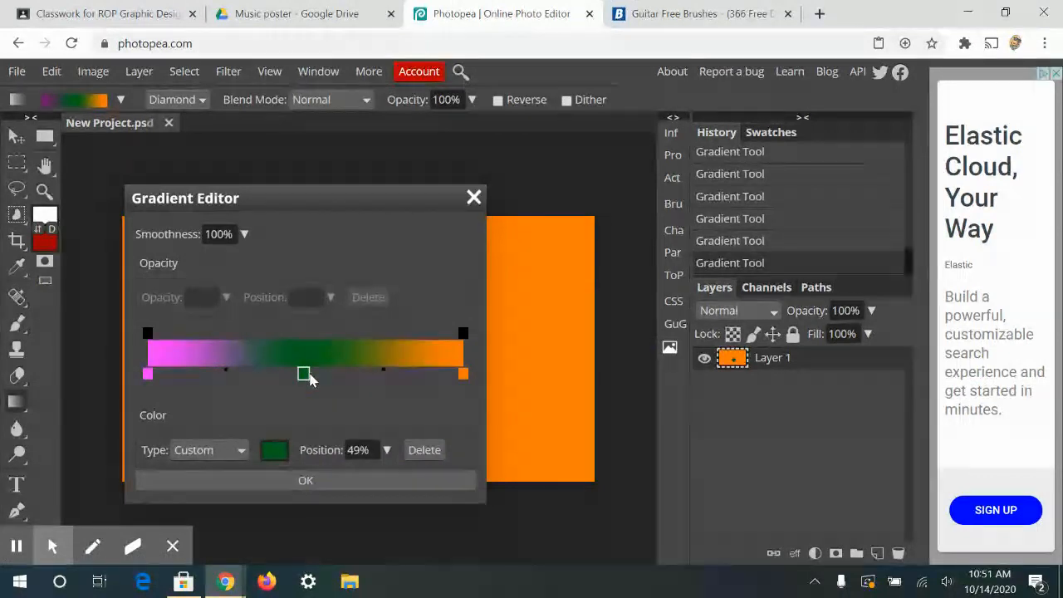
pyautogui.click(426, 451)
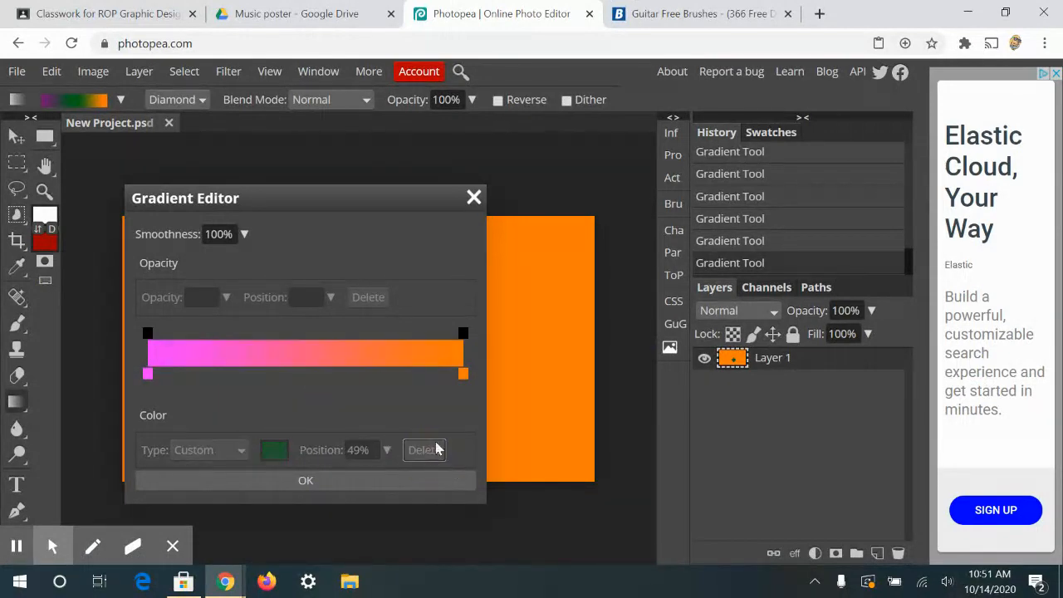
# - Recolor the gradient's orange end stop to bright blue
pyautogui.click(464, 375)
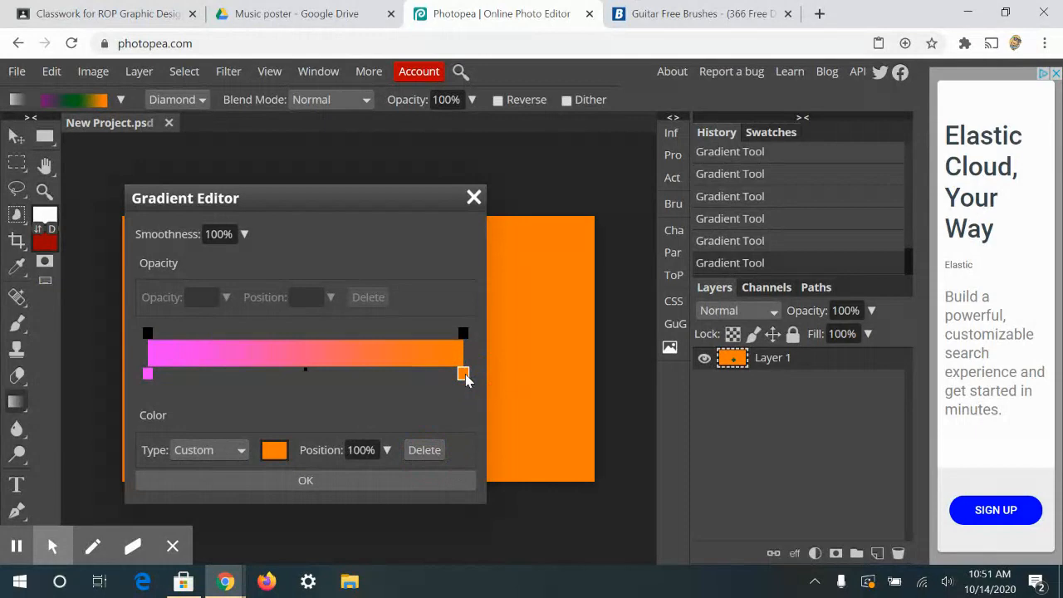
pyautogui.click(281, 456)
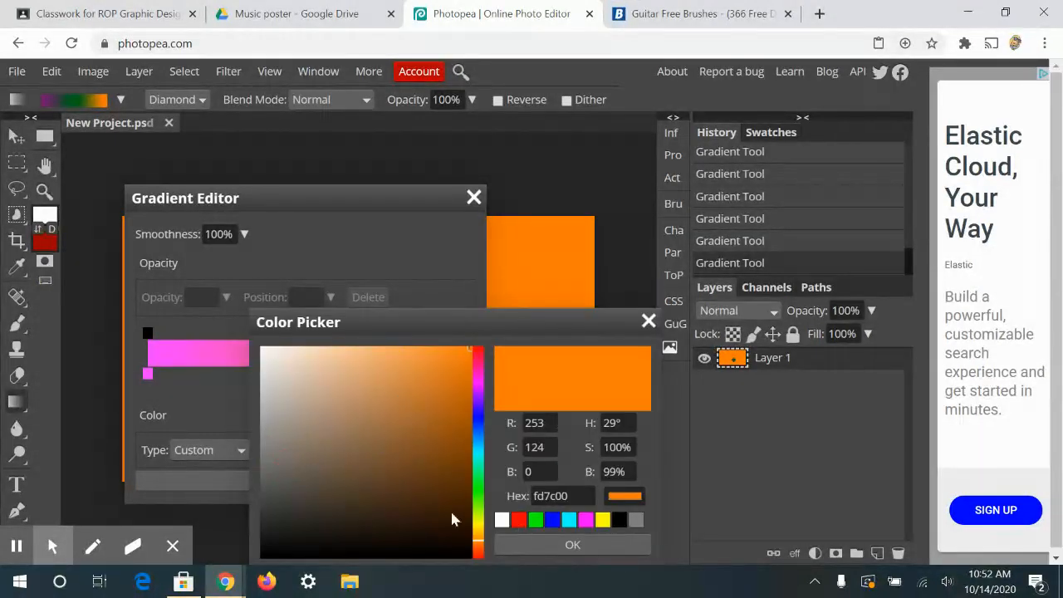
pyautogui.click(479, 446)
pyautogui.moveTo(445, 381)
pyautogui.mouseDown()
pyautogui.moveTo(451, 351)
pyautogui.moveTo(466, 347)
pyautogui.mouseUp()
pyautogui.click(587, 544)
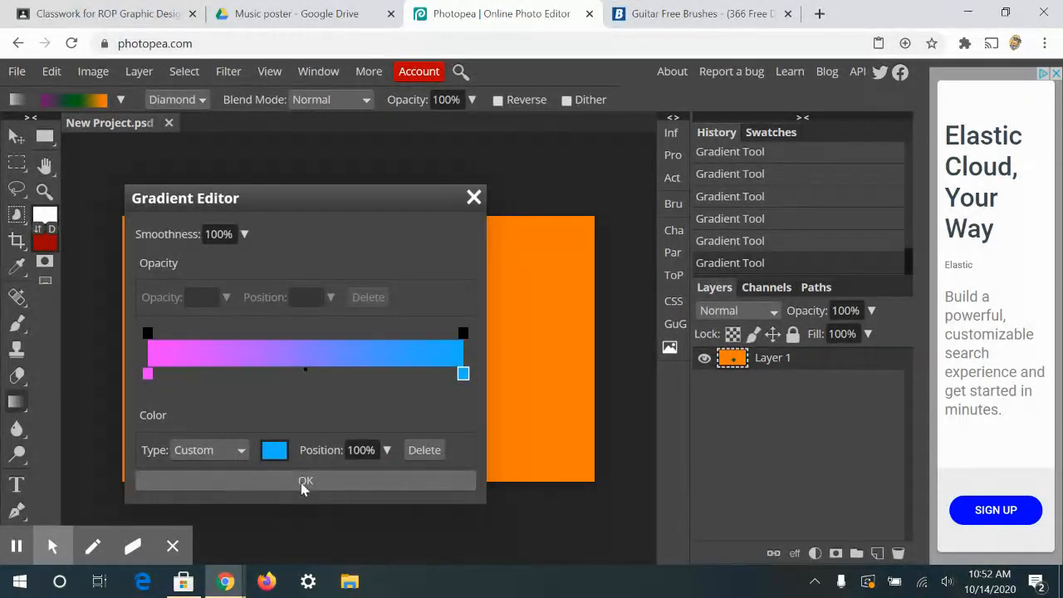
# - Set the end stop's color type to Background, and undo the last two gradient strokes on the canvas
pyautogui.click(243, 458)
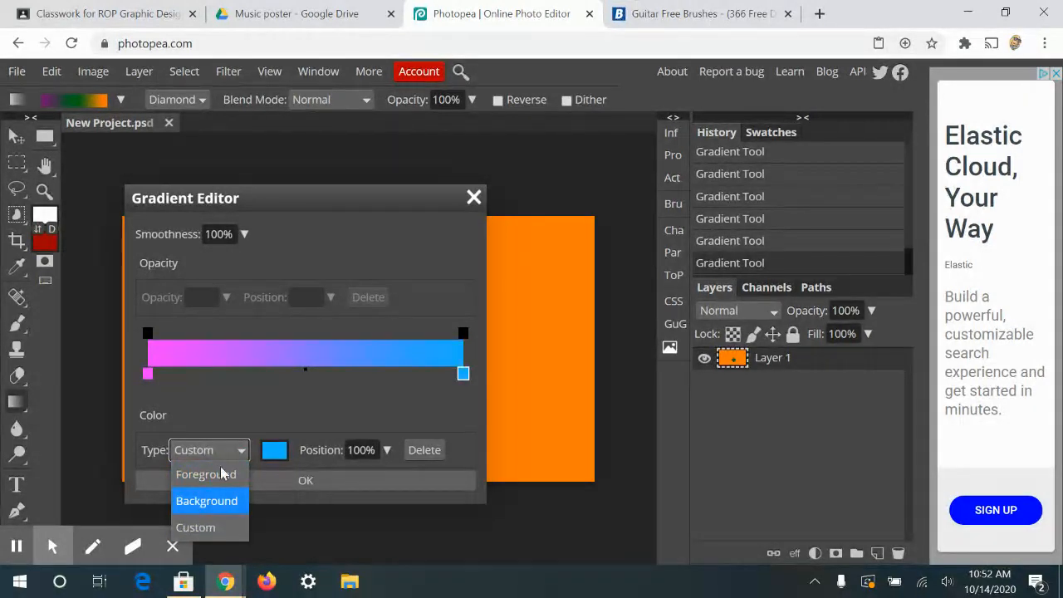
pyautogui.click(197, 505)
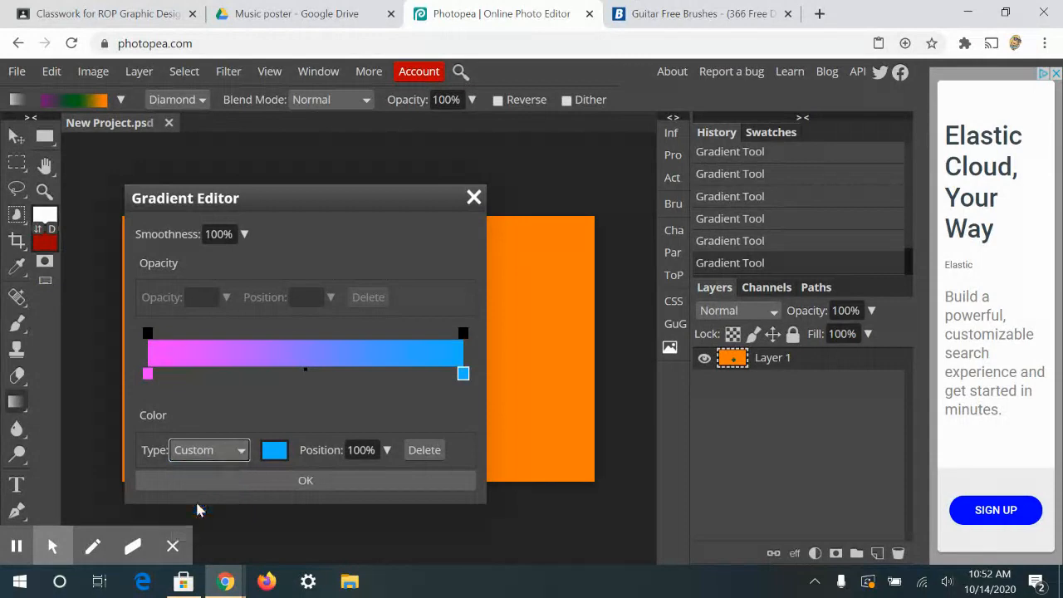
pyautogui.click(240, 451)
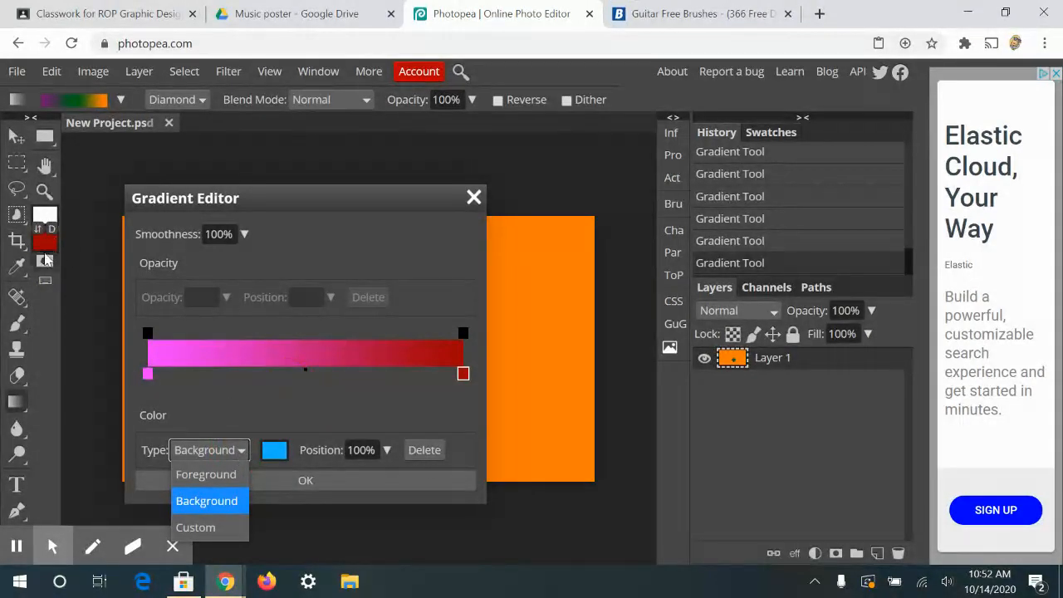
pyautogui.click(321, 422)
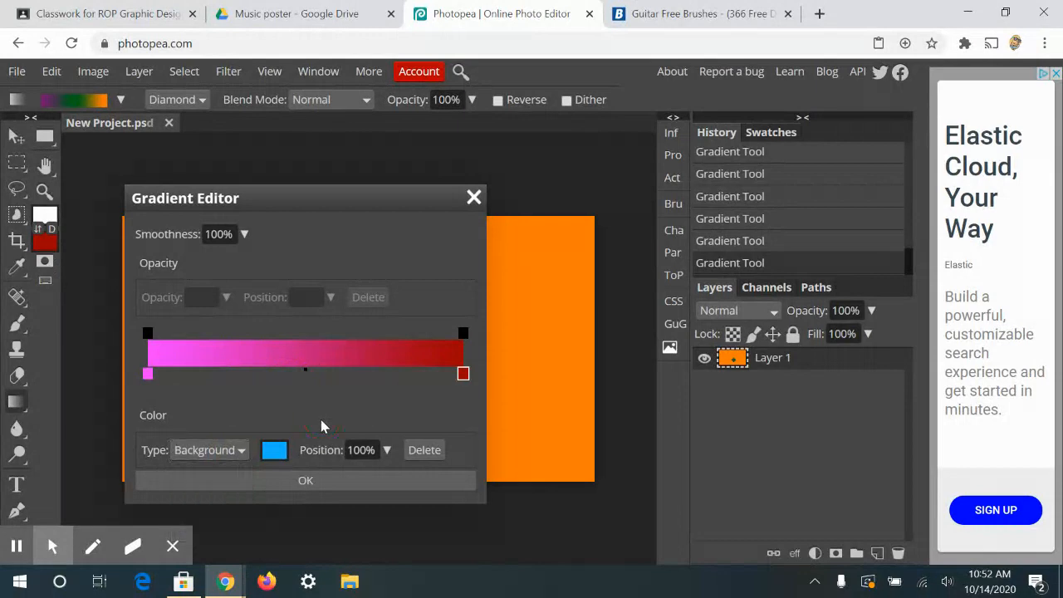
pyautogui.hotkey('ctrl', 'z')
pyautogui.hotkey('ctrl', 'z')
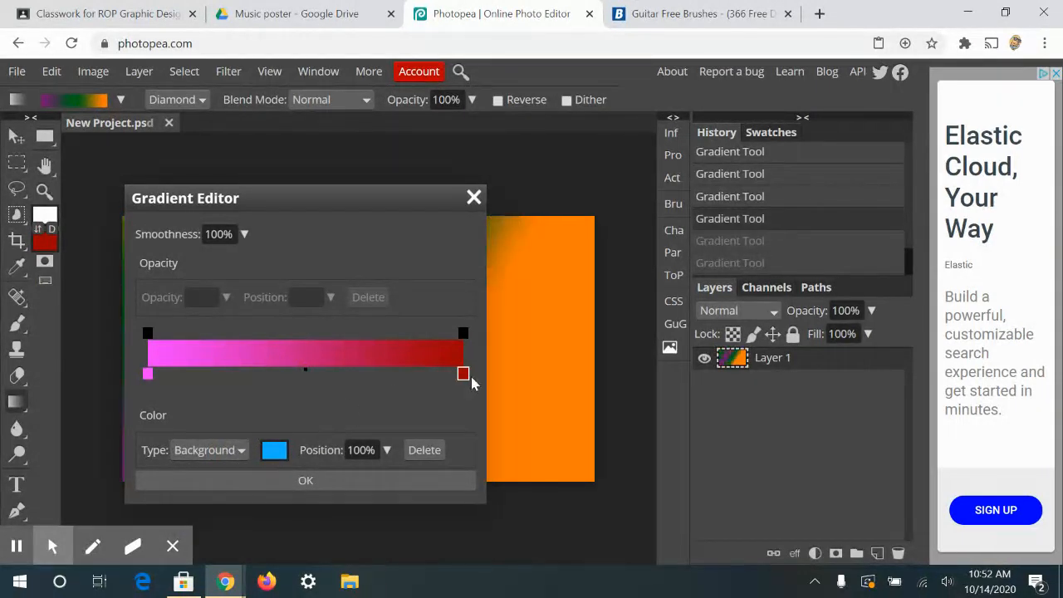
# - Recolor the gradient's end stop to violet-blue and set its position to 100%
pyautogui.moveTo(467, 375); pyautogui.dragTo(474, 373)
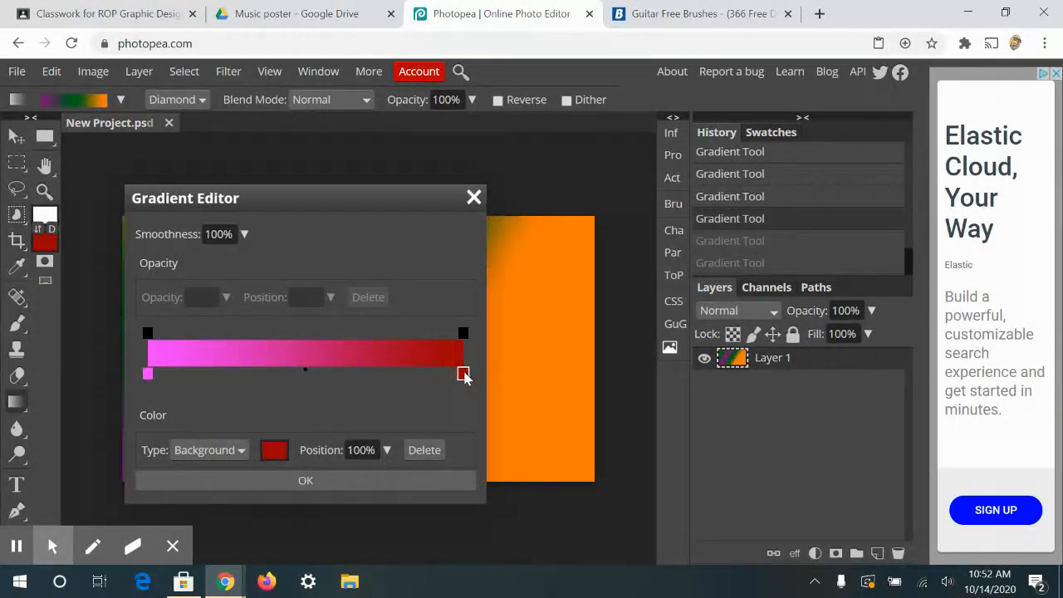
pyautogui.doubleClick(462, 374)
pyautogui.moveTo(475, 418); pyautogui.dragTo(478, 409)
pyautogui.moveTo(469, 356); pyautogui.dragTo(431, 349)
pyautogui.click(616, 540)
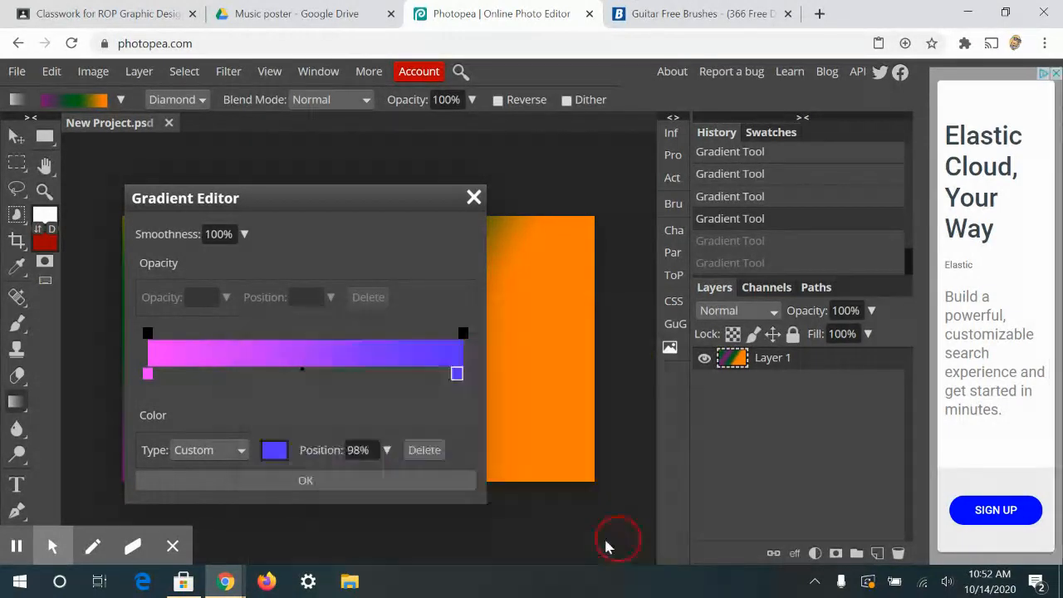
pyautogui.click(388, 449)
pyautogui.moveTo(388, 474)
pyautogui.mouseDown()
pyautogui.moveTo(330, 474)
pyautogui.moveTo(407, 473)
pyautogui.mouseUp()
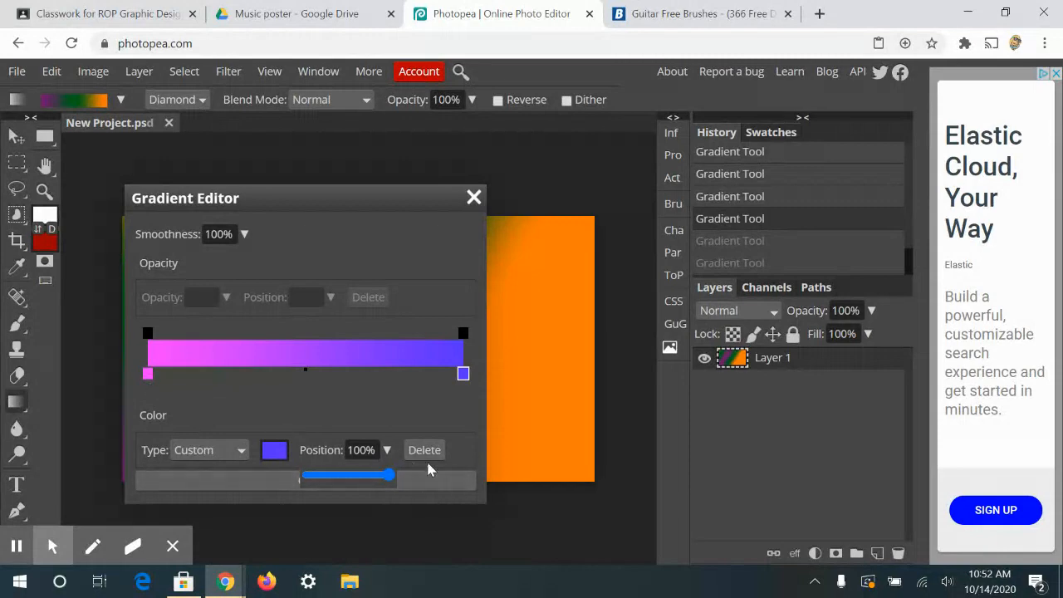
# - Add three color stops between the pink and violet-blue ends: one near the middle, one at 31% and one at 75%
pyautogui.click(367, 378)
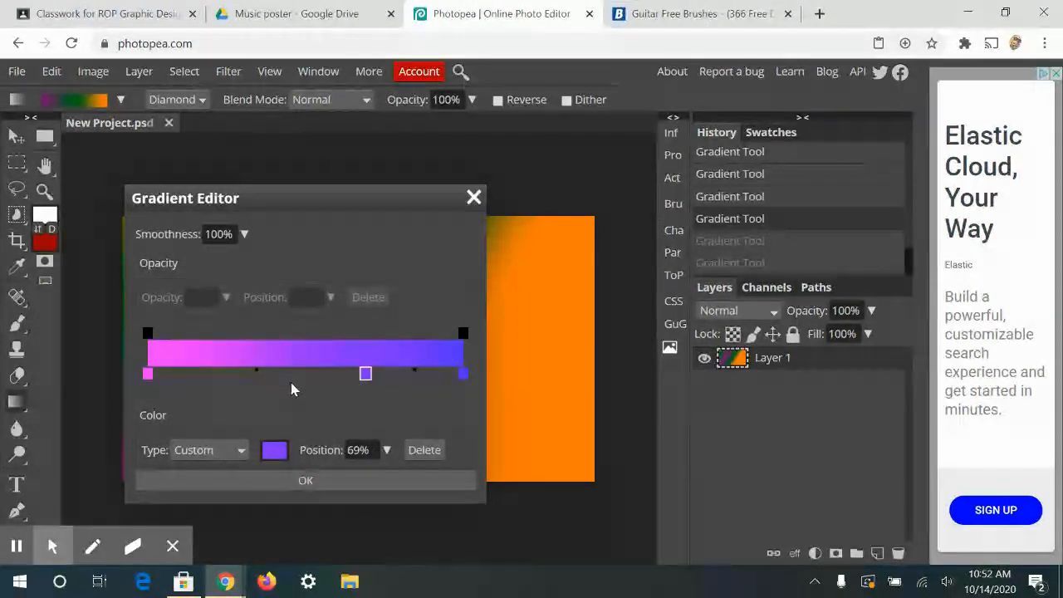
pyautogui.moveTo(369, 377); pyautogui.dragTo(315, 376)
pyautogui.click(245, 374)
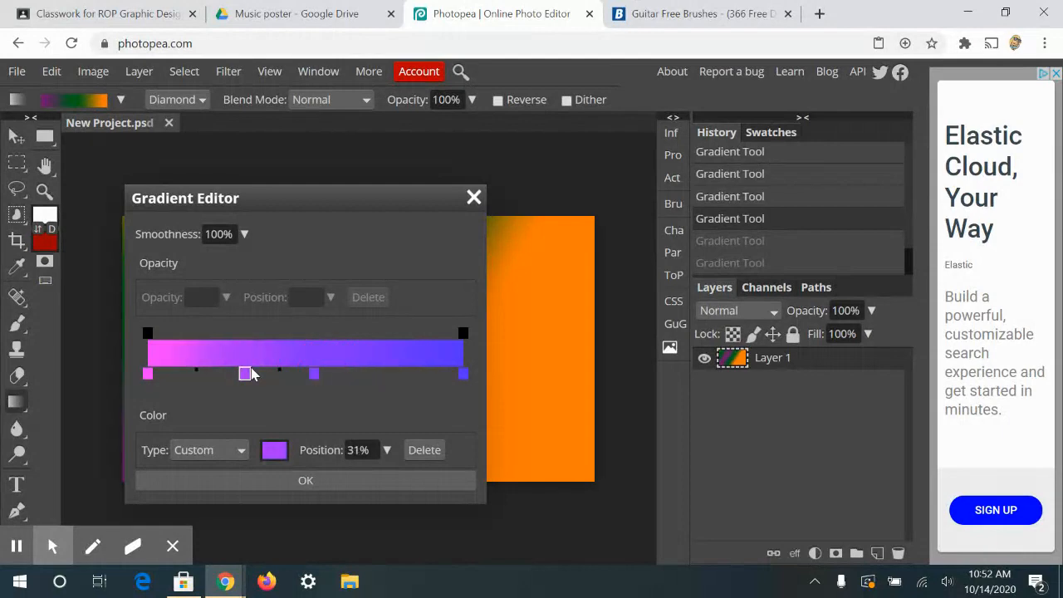
pyautogui.click(386, 374)
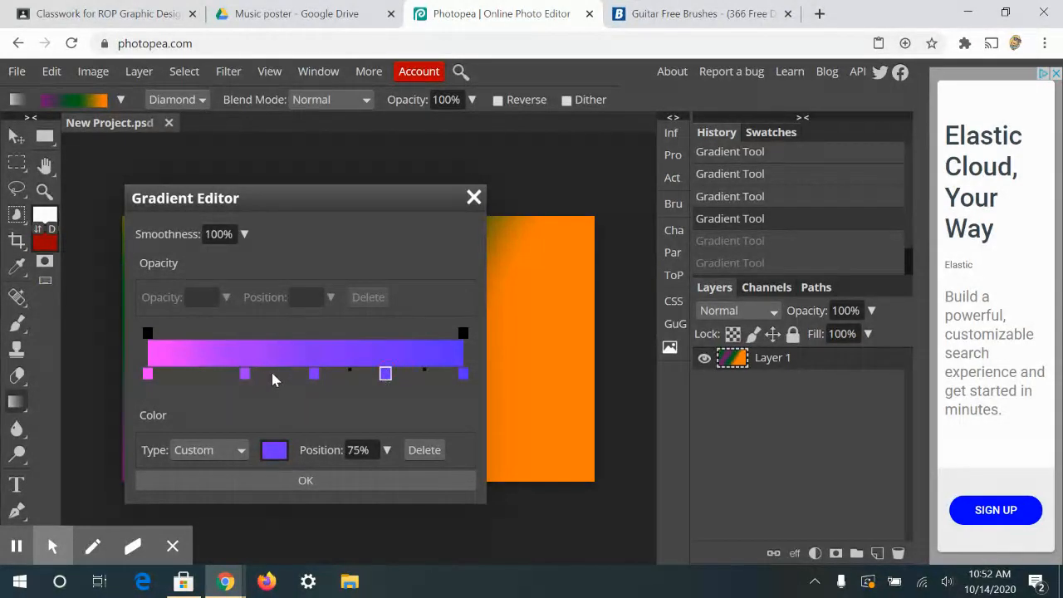
# - Move the purple stop nearest the pink end to 29% and keep its color a637ff
pyautogui.moveTo(248, 374); pyautogui.dragTo(243, 375)
pyautogui.click(273, 449)
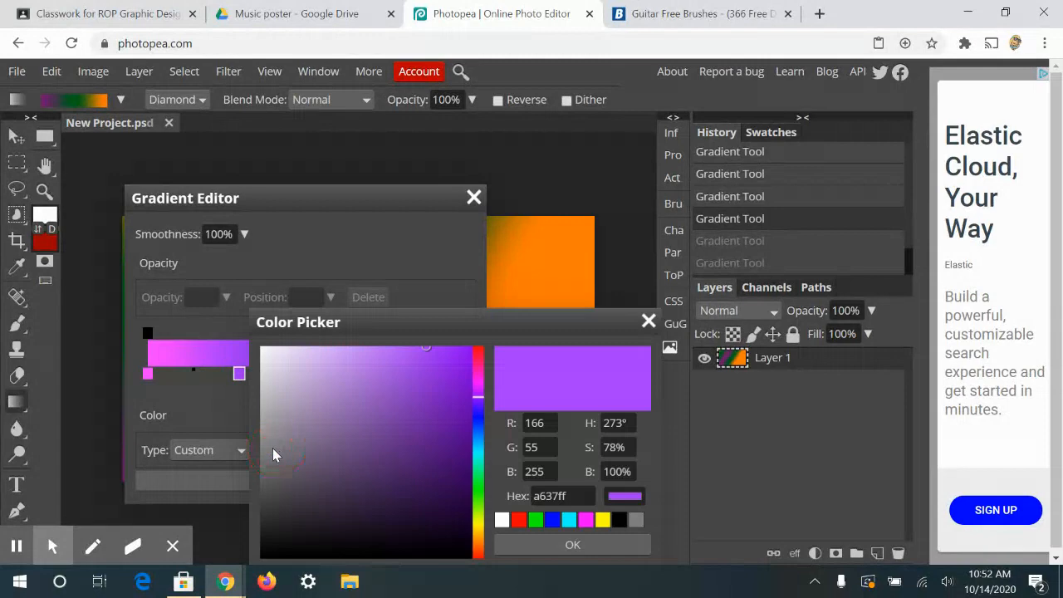
pyautogui.click(563, 547)
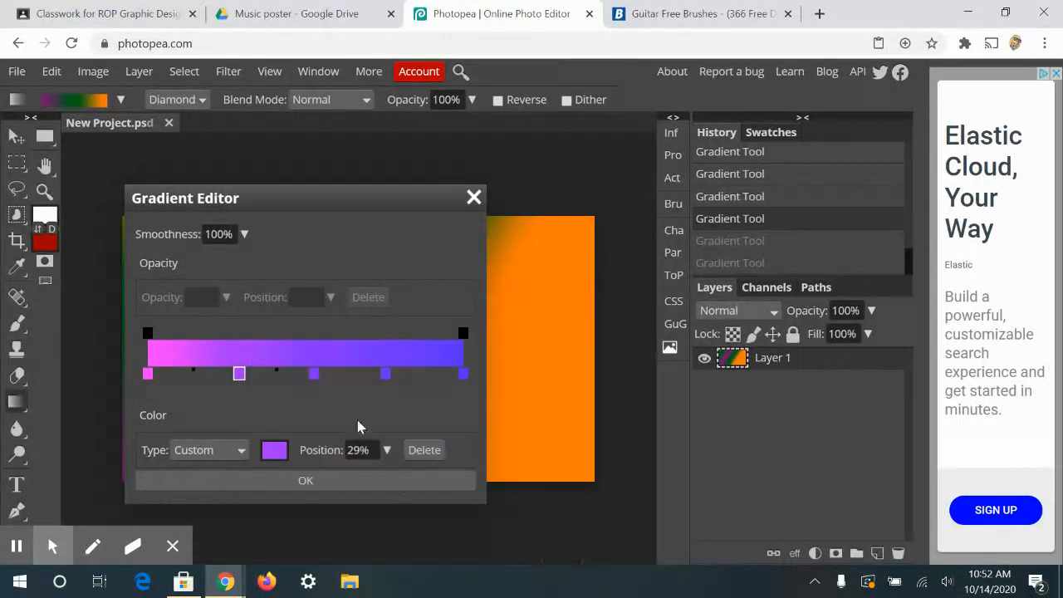
# - Move the middle color stop to 50% and recolor it to a dark orange
pyautogui.click(314, 374)
pyautogui.moveTo(314, 374); pyautogui.dragTo(306, 375)
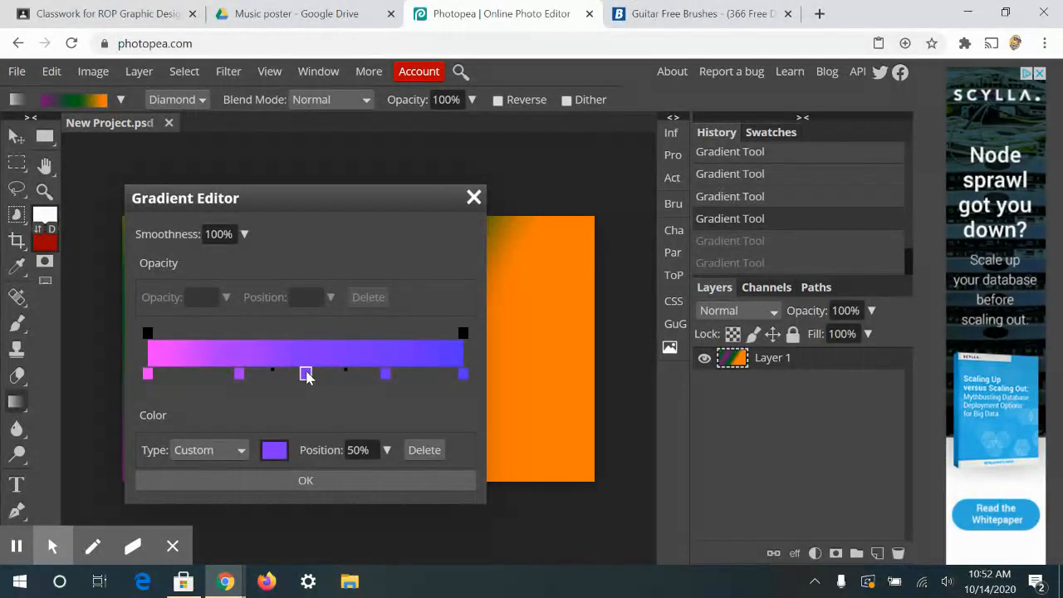
pyautogui.doubleClick(306, 375)
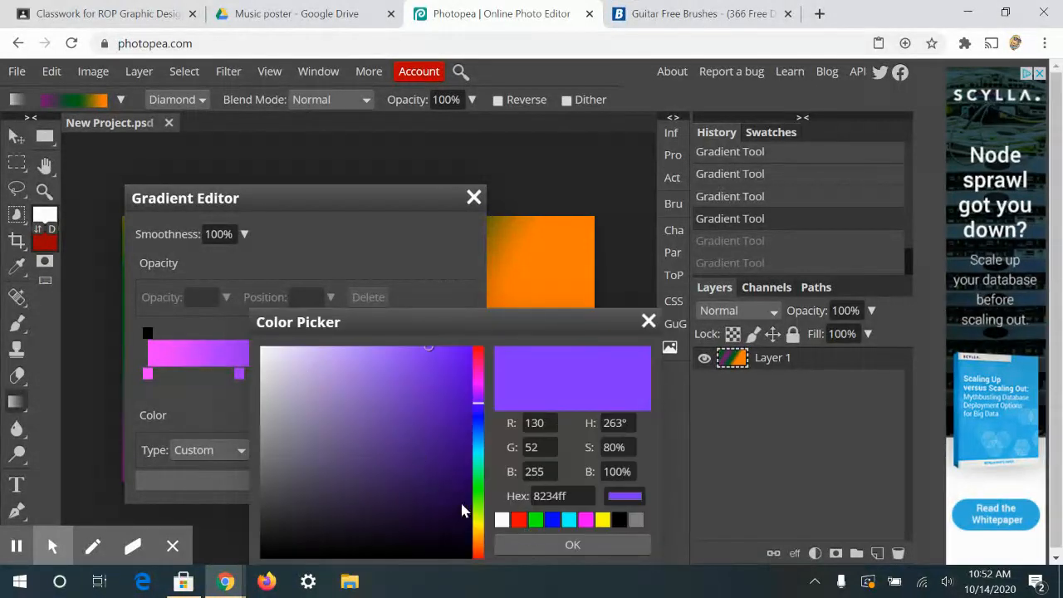
pyautogui.click(477, 530)
pyautogui.moveTo(476, 533); pyautogui.dragTo(477, 537)
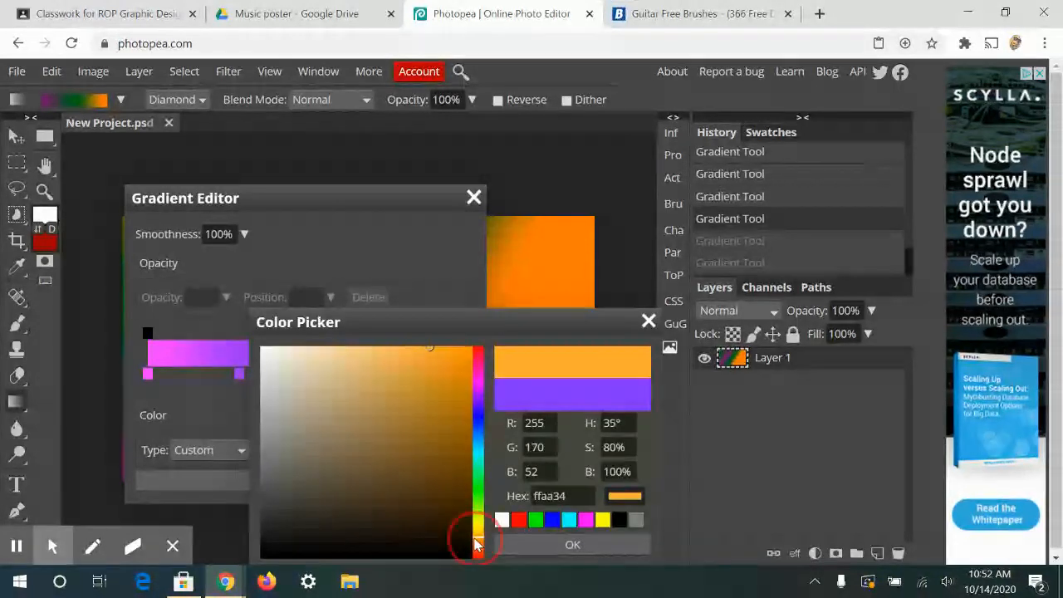
pyautogui.click(448, 392)
pyautogui.click(570, 545)
# - Move the color stop nearest the violet-blue end to 71%, recolor it cyan, and accept the edited gradient
pyautogui.click(386, 375)
pyautogui.moveTo(385, 375); pyautogui.dragTo(378, 379)
pyautogui.click(382, 382)
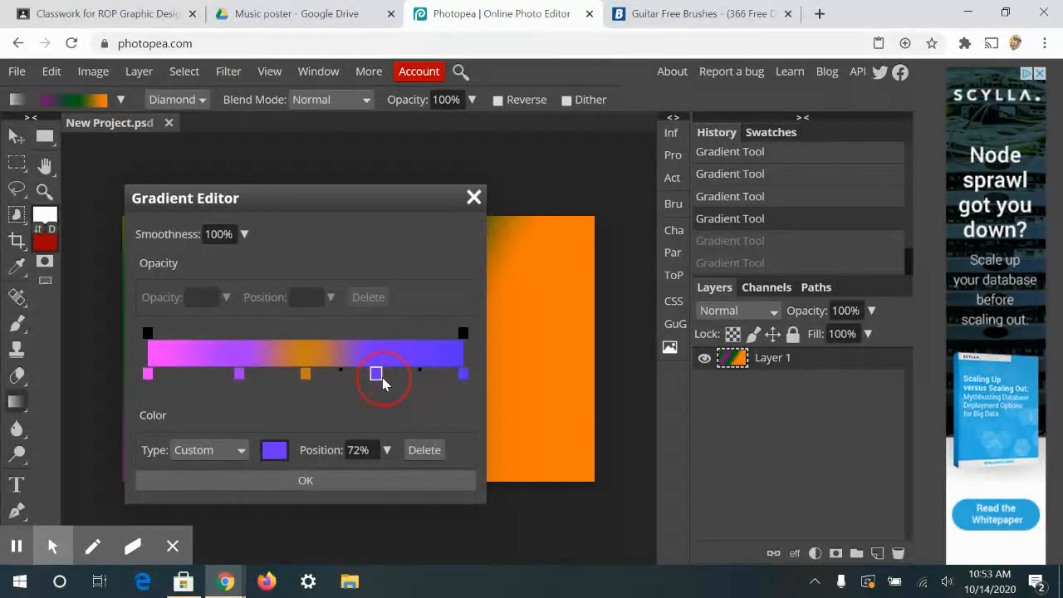
pyautogui.doubleClick(377, 378)
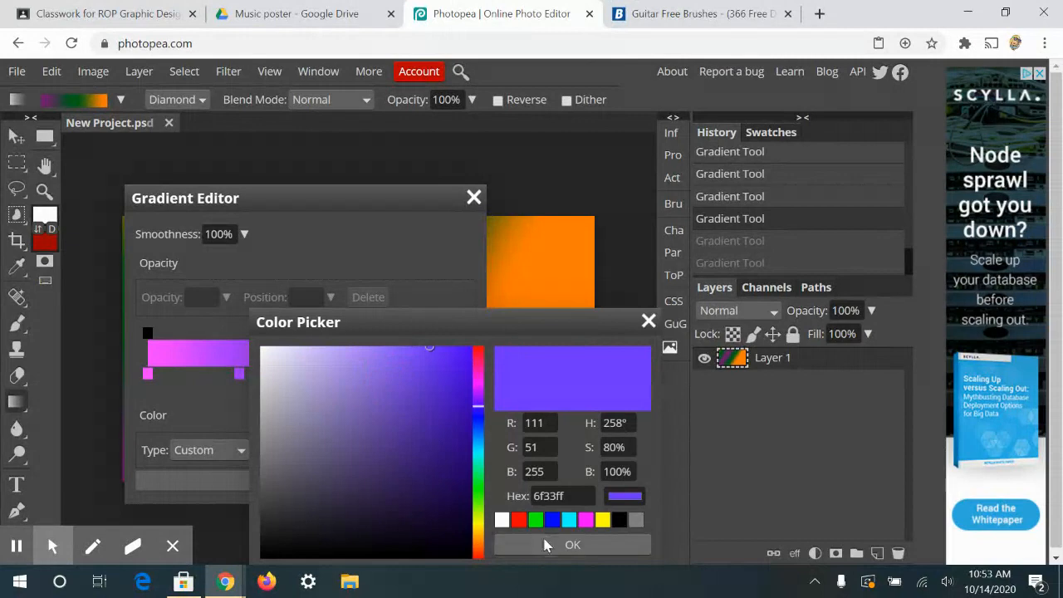
pyautogui.click(569, 524)
pyautogui.click(571, 545)
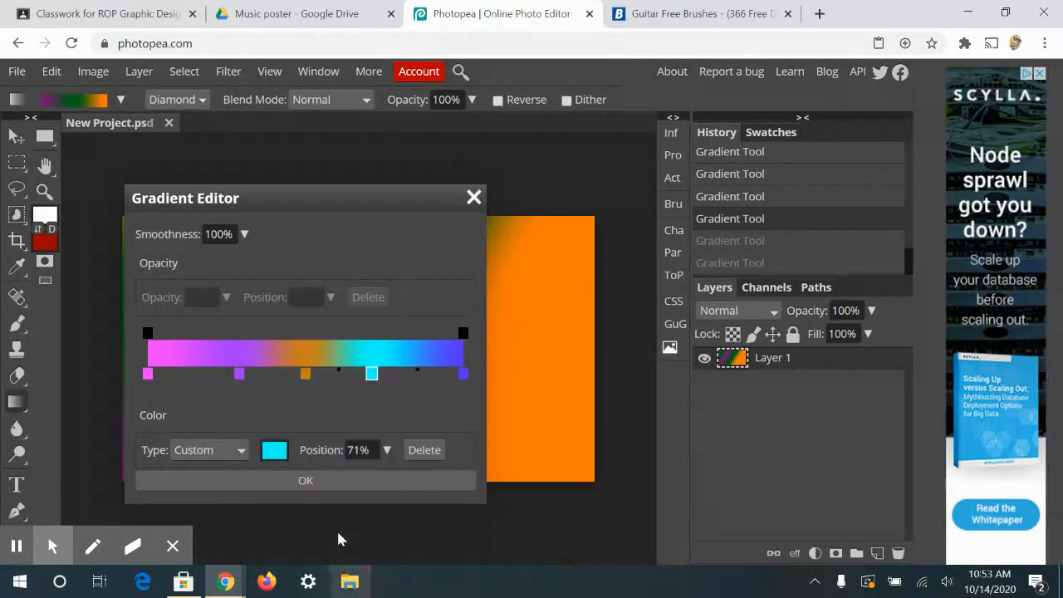
pyautogui.click(356, 487)
# - Draw the five-color diamond gradient on the canvas, once large from the upper-left corner and twice small in the lower middle
pyautogui.moveTo(157, 242); pyautogui.dragTo(542, 401)
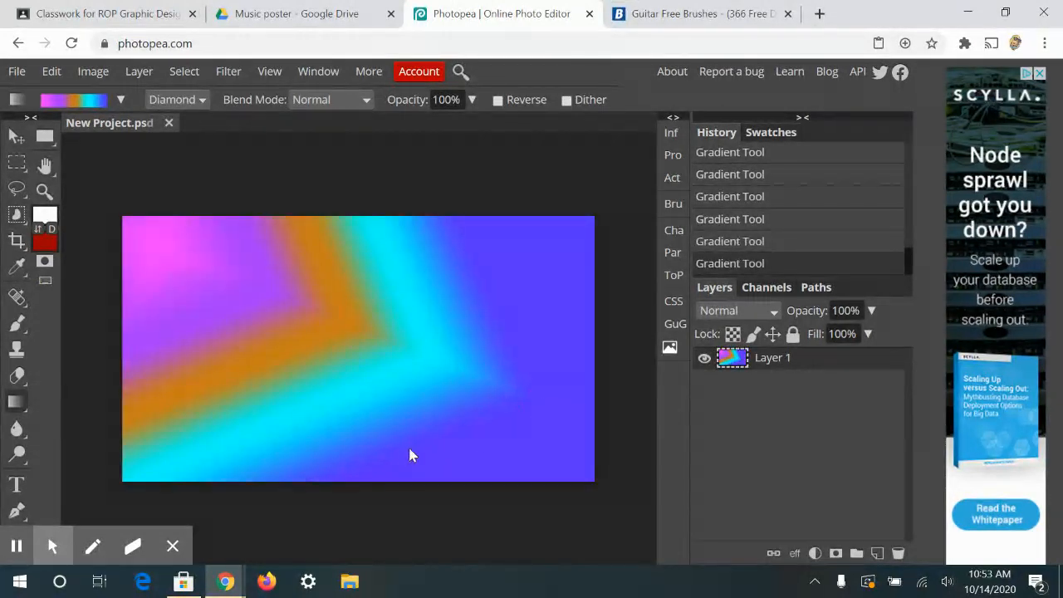
pyautogui.moveTo(347, 411); pyautogui.dragTo(355, 346)
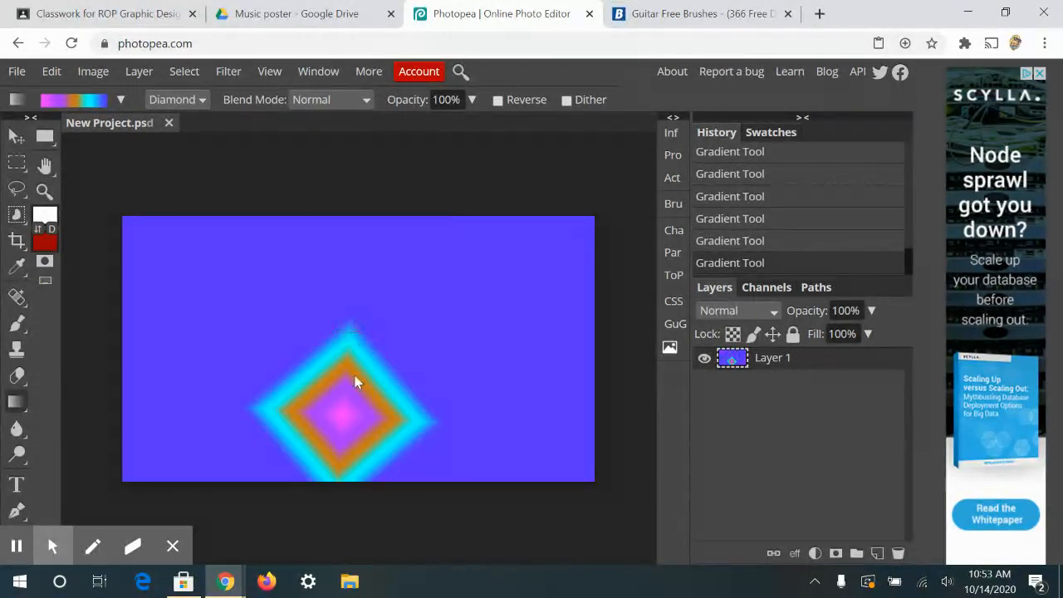
pyautogui.moveTo(348, 407); pyautogui.dragTo(349, 340)
# - Save the current five-color gradient as a new preset and check it in the preset list
pyautogui.click(119, 100)
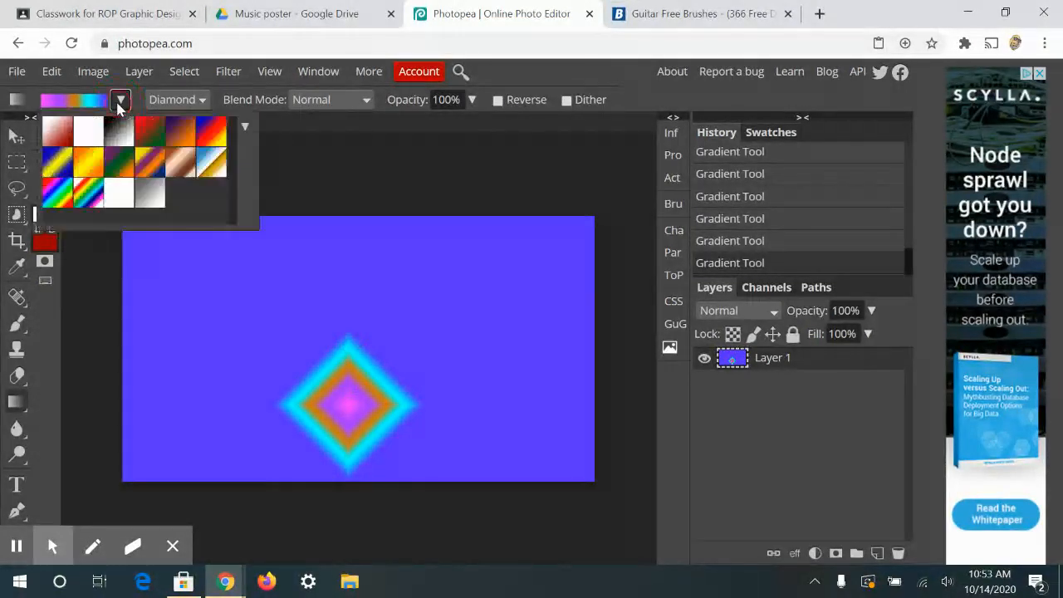
pyautogui.click(245, 127)
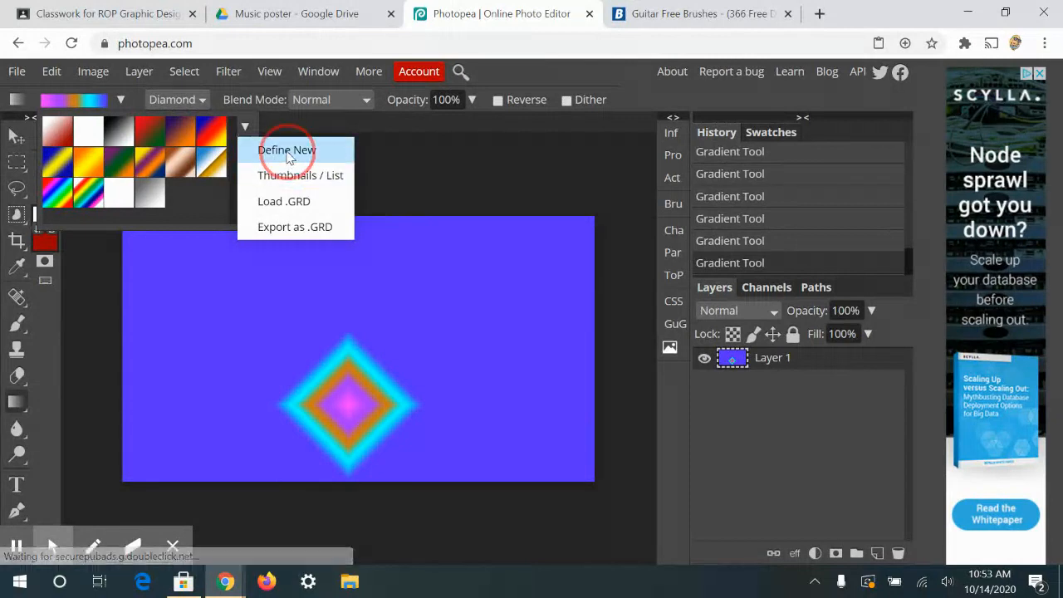
pyautogui.click(287, 153)
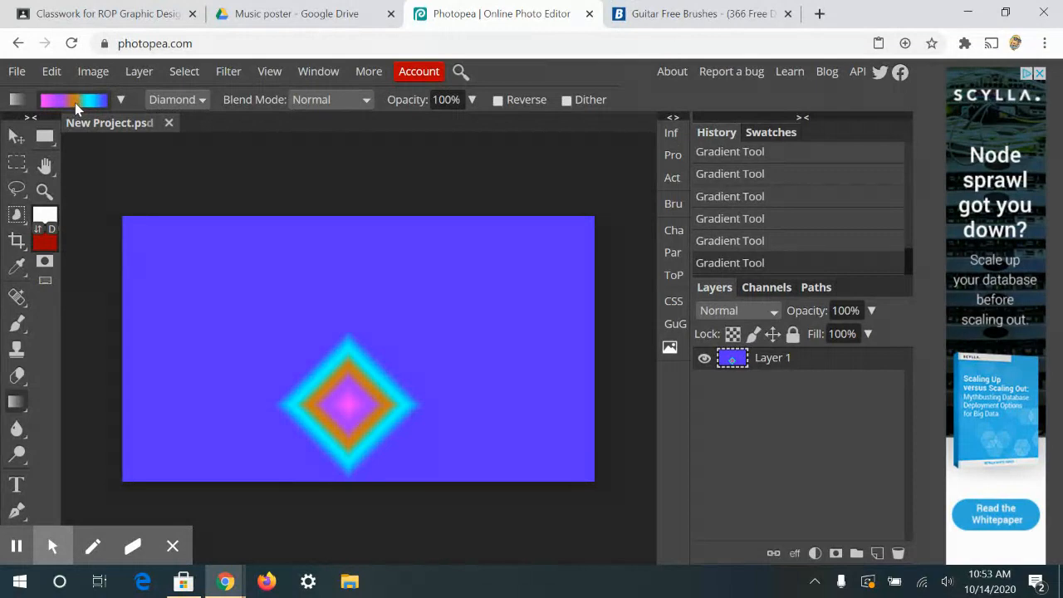
pyautogui.click(122, 100)
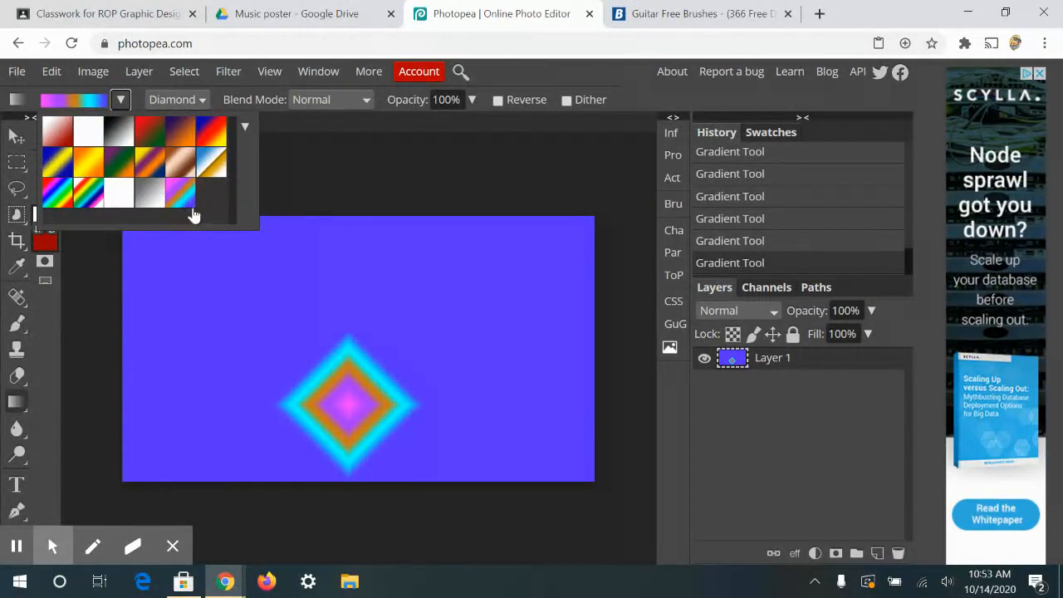
# - Delete the purple, orange and cyan stops from the gradient, leaving only the pink and violet-blue ends, and accept it
pyautogui.click(88, 101)
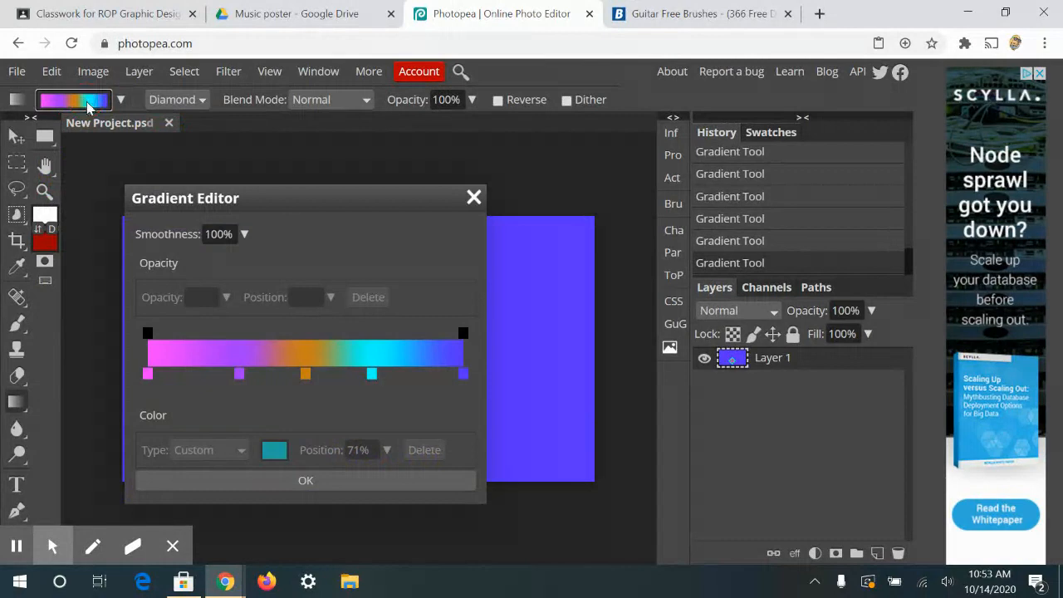
pyautogui.click(240, 375)
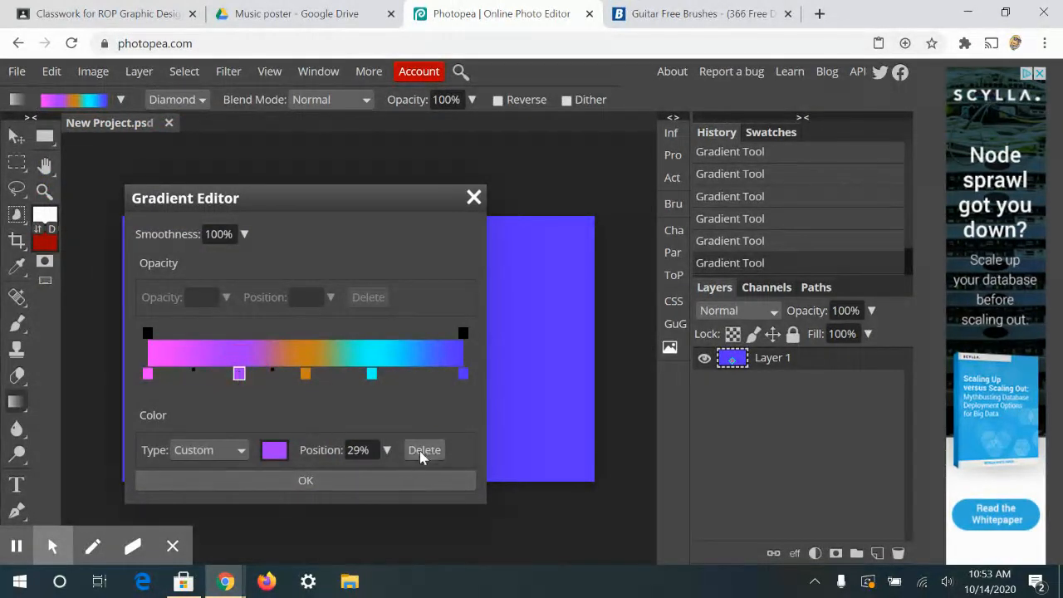
pyautogui.click(422, 453)
pyautogui.click(307, 375)
pyautogui.click(440, 452)
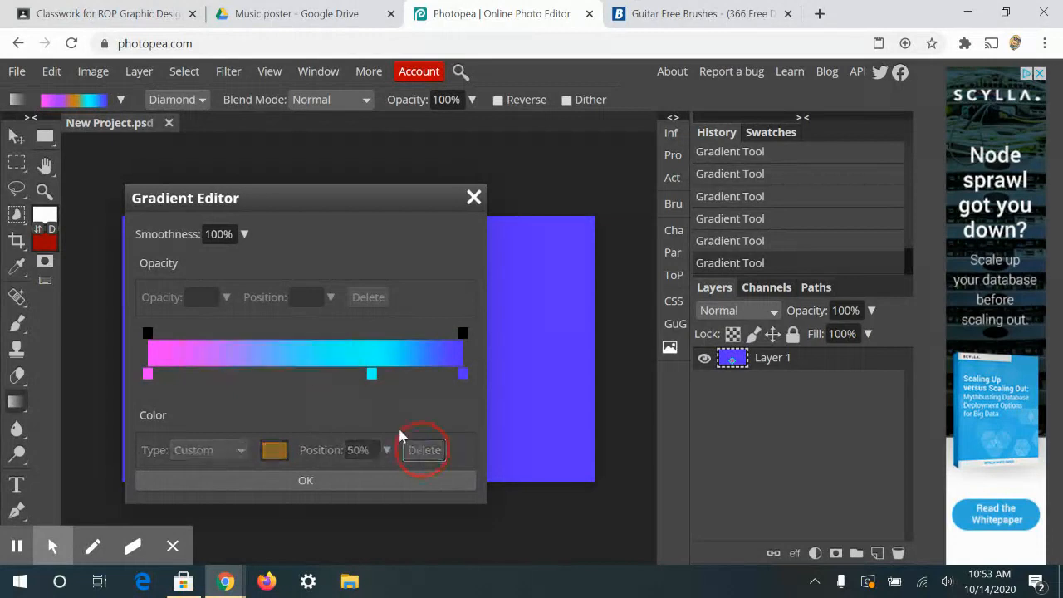
pyautogui.click(431, 459)
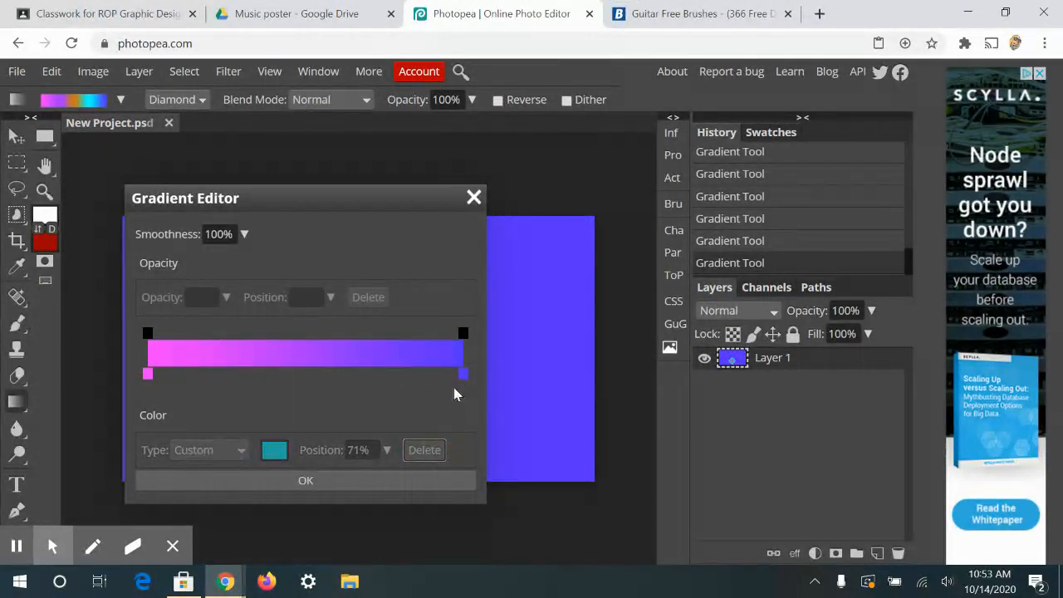
pyautogui.click(421, 486)
# - Try the pink to violet-blue diamond gradient on the canvas with one wide horizontal stroke and several short ones
pyautogui.moveTo(172, 328); pyautogui.dragTo(484, 320)
pyautogui.moveTo(395, 355); pyautogui.dragTo(387, 315)
pyautogui.moveTo(370, 385); pyautogui.dragTo(369, 388)
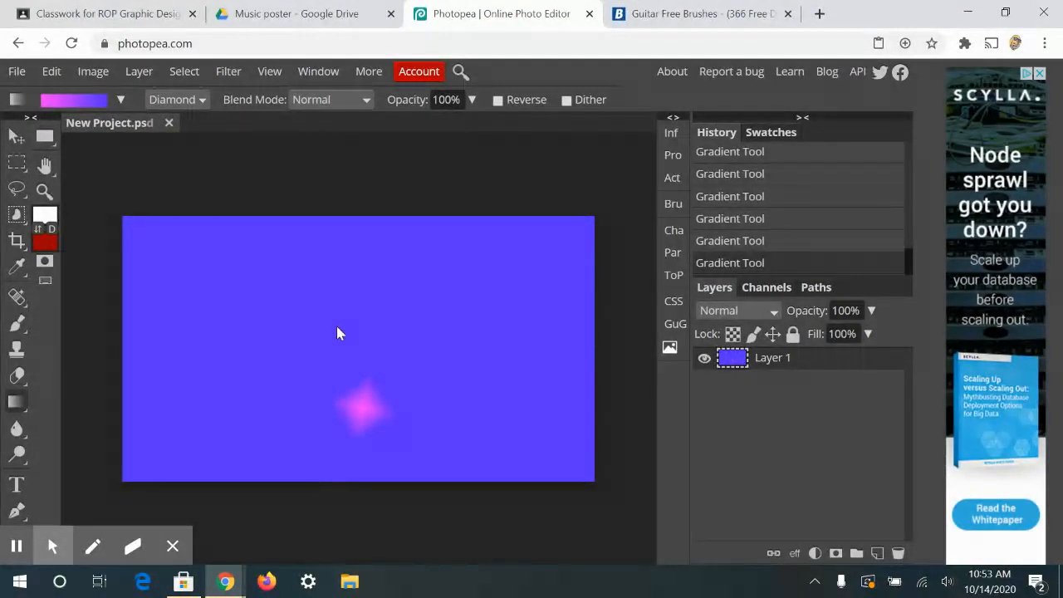
pyautogui.moveTo(336, 325); pyautogui.dragTo(344, 396)
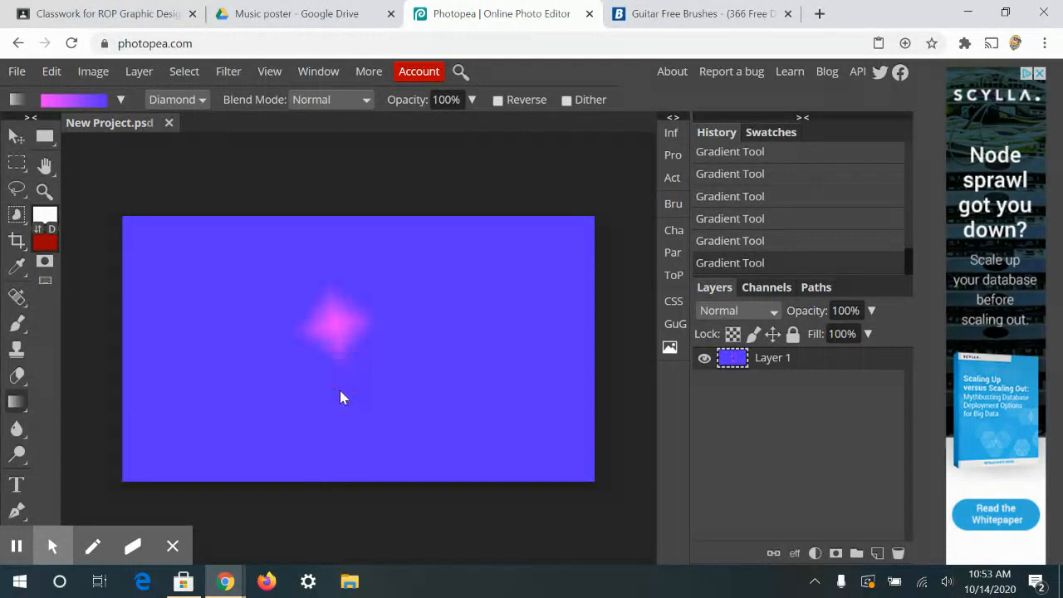
# - Change the gradient style to Linear and fill the canvas diagonally, with pink at the upper left and violet-blue at the lower right
pyautogui.click(199, 99)
pyautogui.click(183, 123)
pyautogui.moveTo(126, 256); pyautogui.dragTo(582, 453)
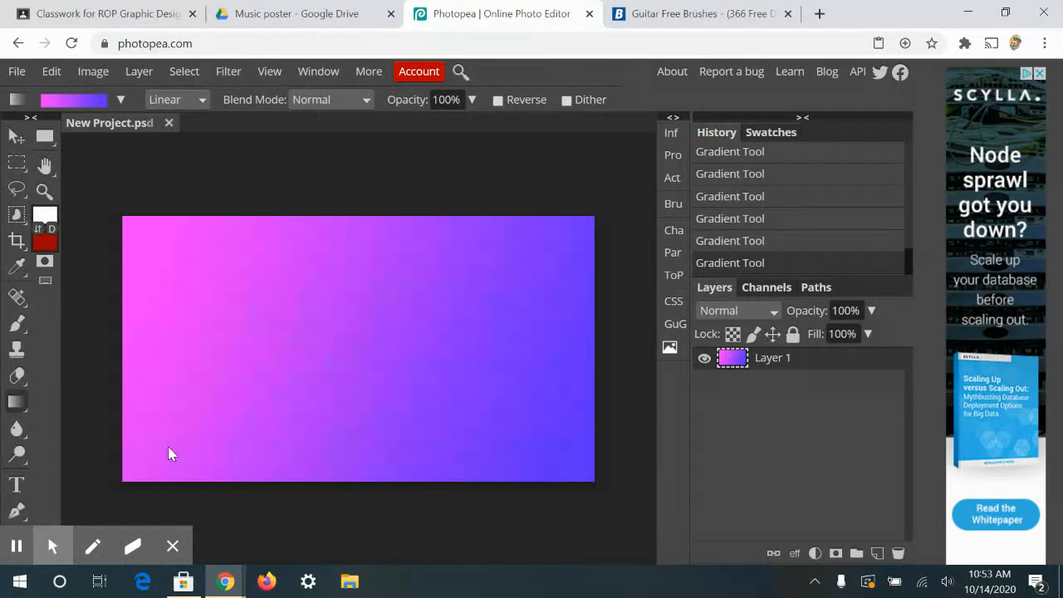
pyautogui.moveTo(485, 285); pyautogui.dragTo(490, 283)
pyautogui.moveTo(363, 274); pyautogui.dragTo(415, 432)
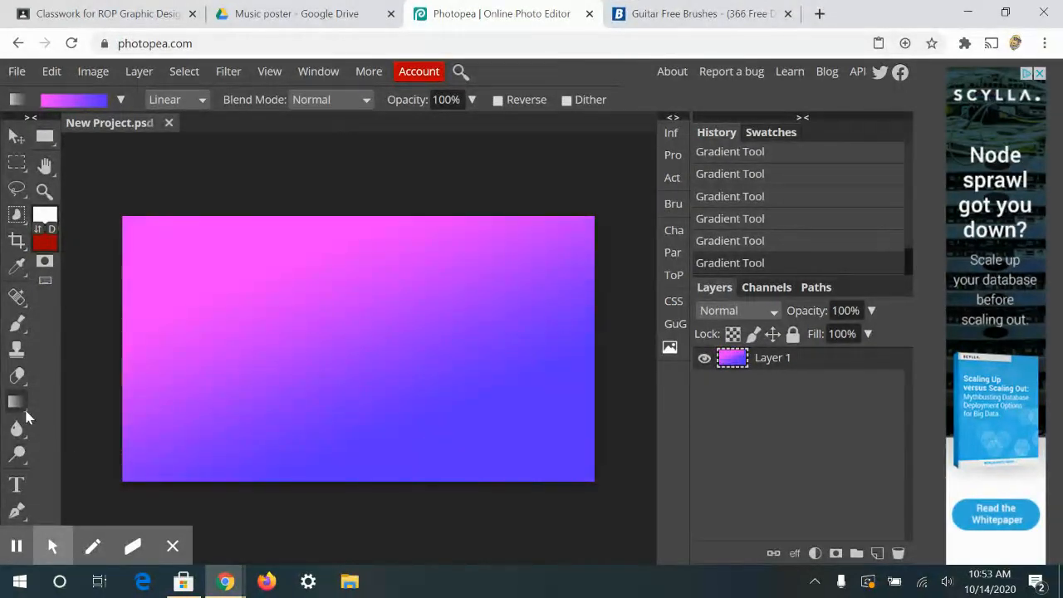
# - Switch from the Gradient Tool to the Paint Bucket Tool
pyautogui.rightClick(17, 402)
pyautogui.click(66, 427)
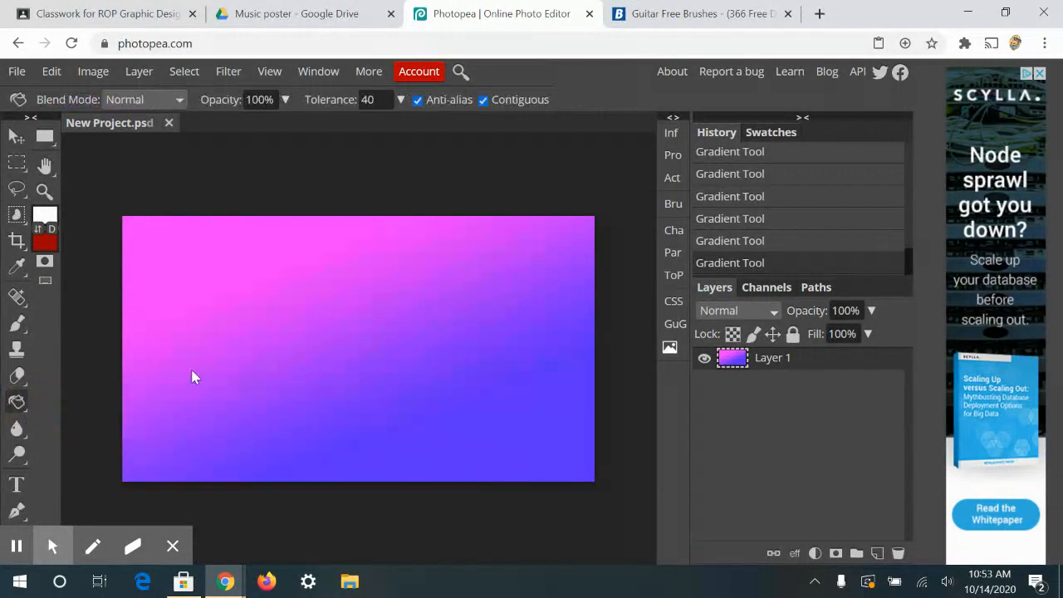